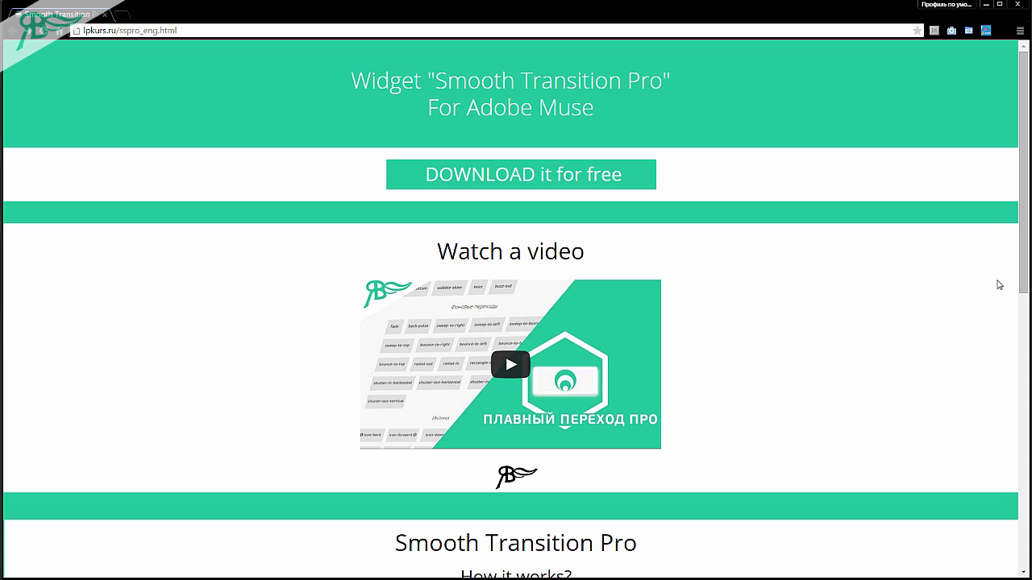
# Scroll through the Smooth Transition Pro widget page, briefly selecting its heading text
pyautogui.moveTo(1023, 271); pyautogui.dragTo(1013, 545)
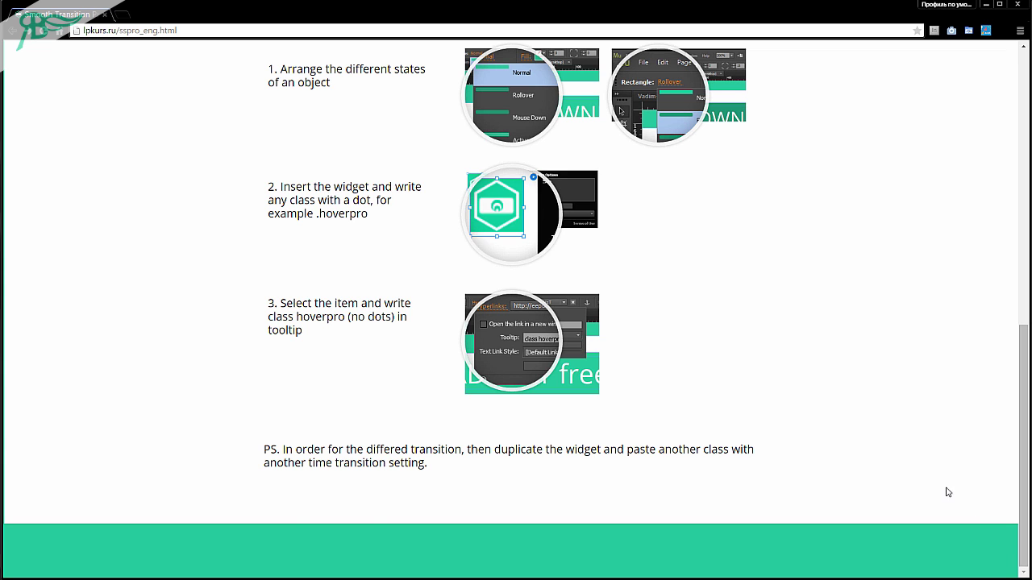
pyautogui.scroll(8, 811, 419)
pyautogui.scroll(-2, 812, 419)
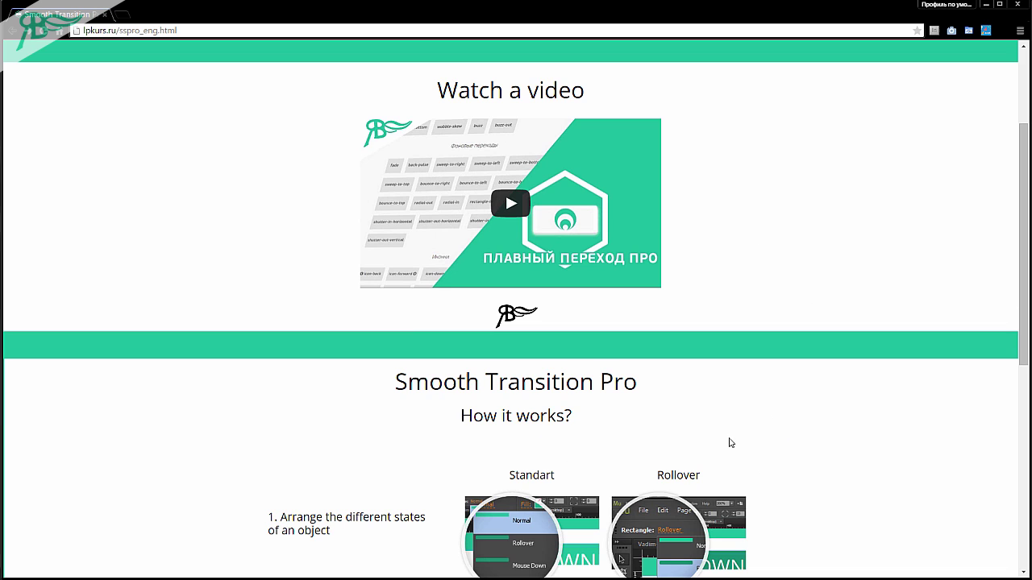
pyautogui.moveTo(408, 387); pyautogui.dragTo(633, 372)
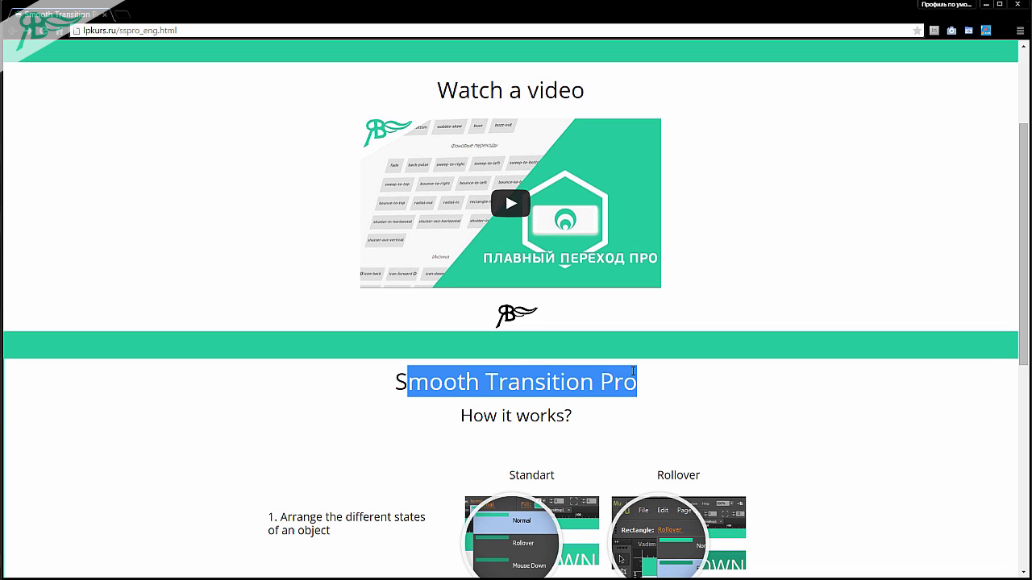
pyautogui.click(614, 382)
pyautogui.scroll(2, 612, 379)
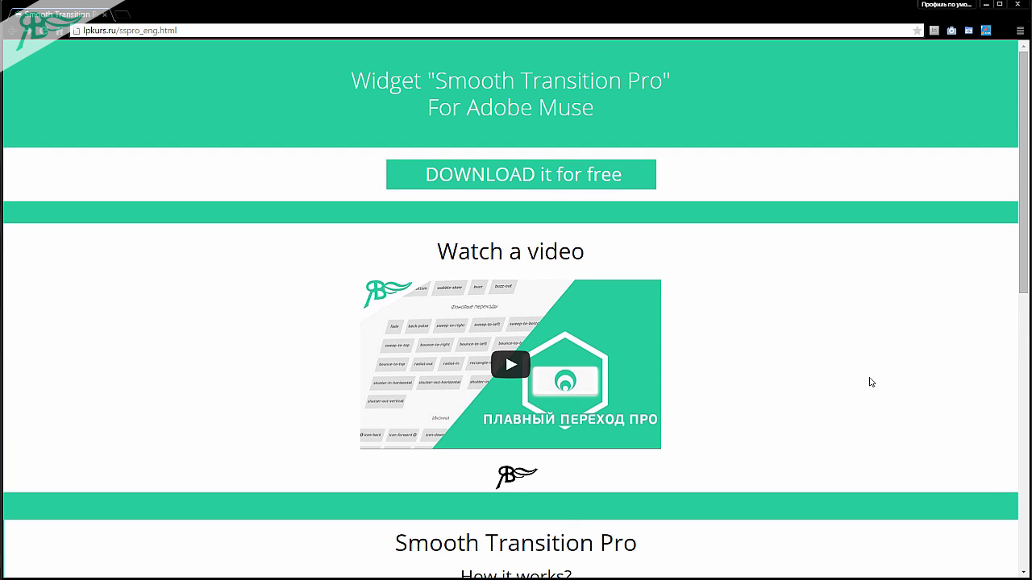
pyautogui.scroll(-1, 893, 378)
pyautogui.scroll(-1, 893, 377)
pyautogui.scroll(2, 893, 375)
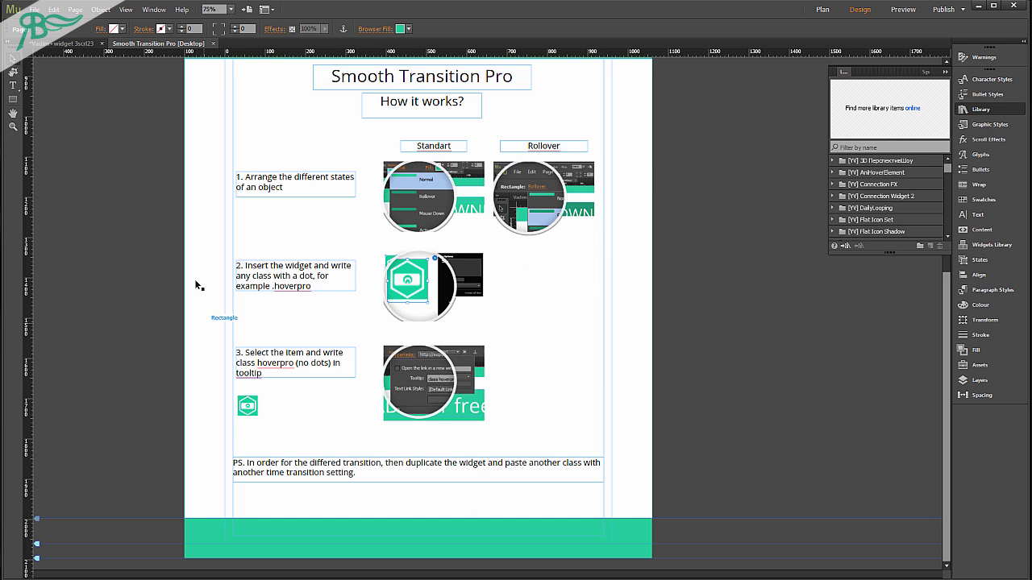
# Create a new 960-wide desktop site and open its blank Home page
pyautogui.click(34, 9)
pyautogui.click(57, 22)
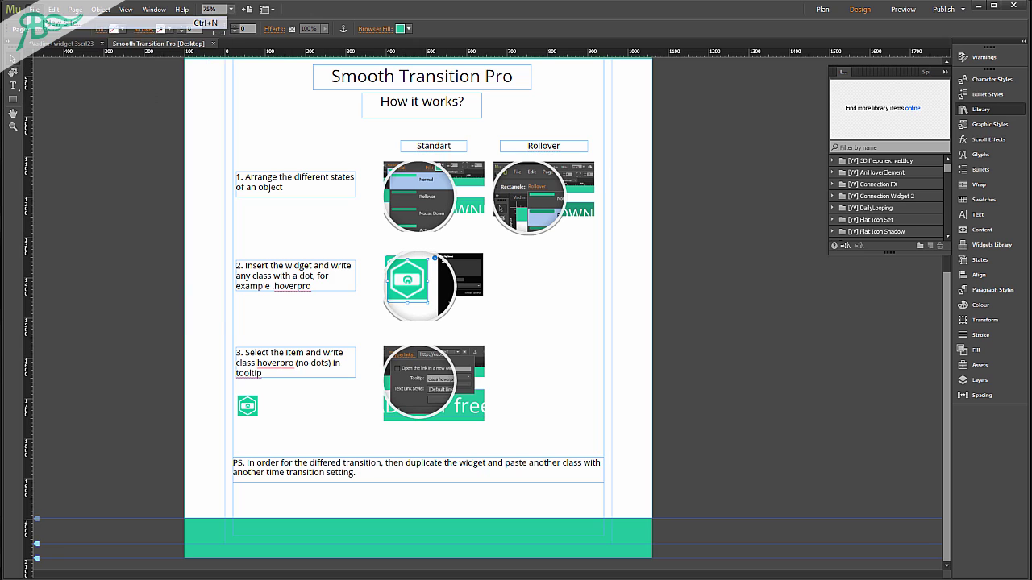
pyautogui.click(461, 449)
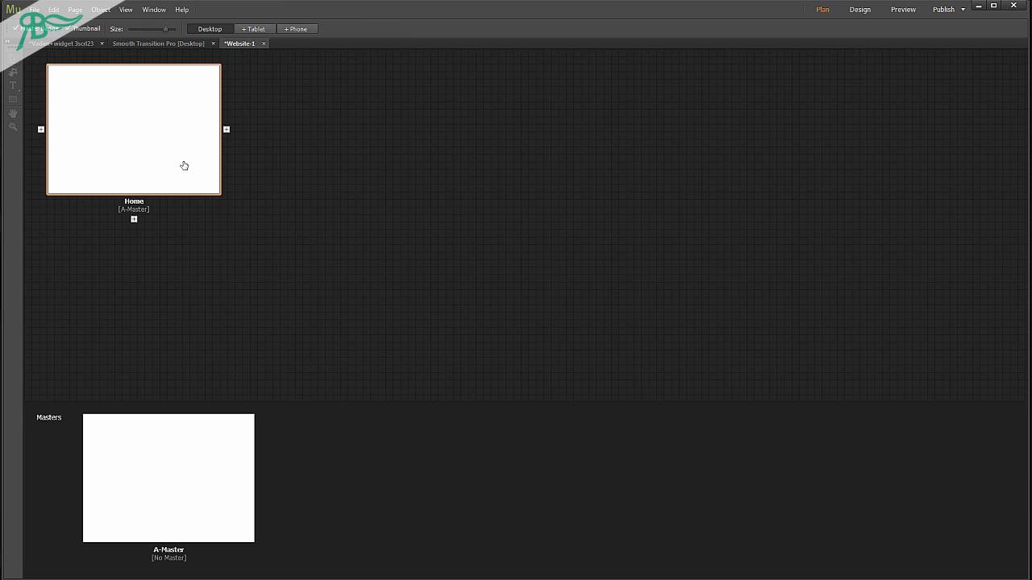
pyautogui.doubleClick(166, 156)
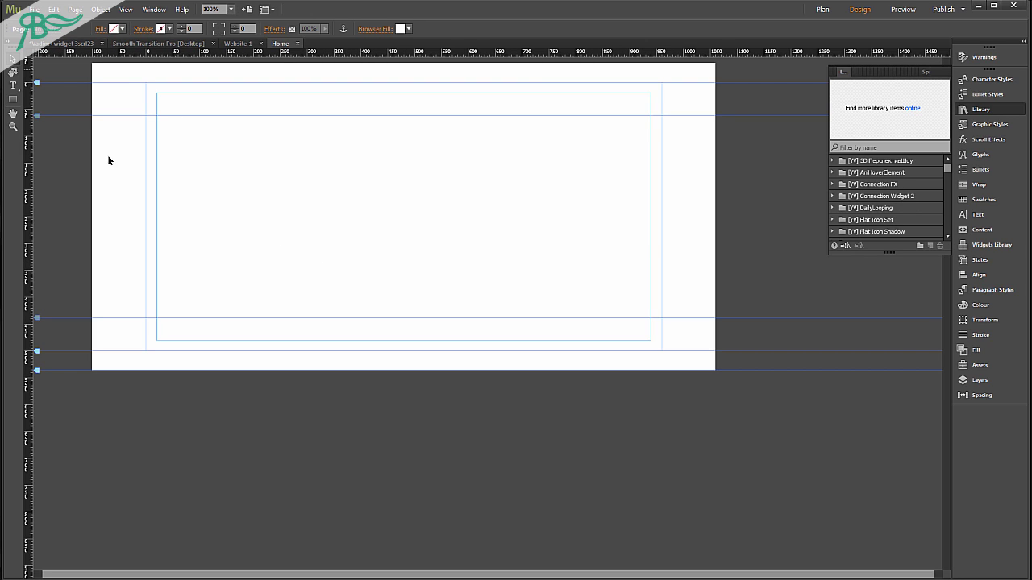
# Draw a rectangle in the upper middle of the page and fill it with tan
pyautogui.click(13, 98)
pyautogui.moveTo(281, 157); pyautogui.dragTo(485, 215)
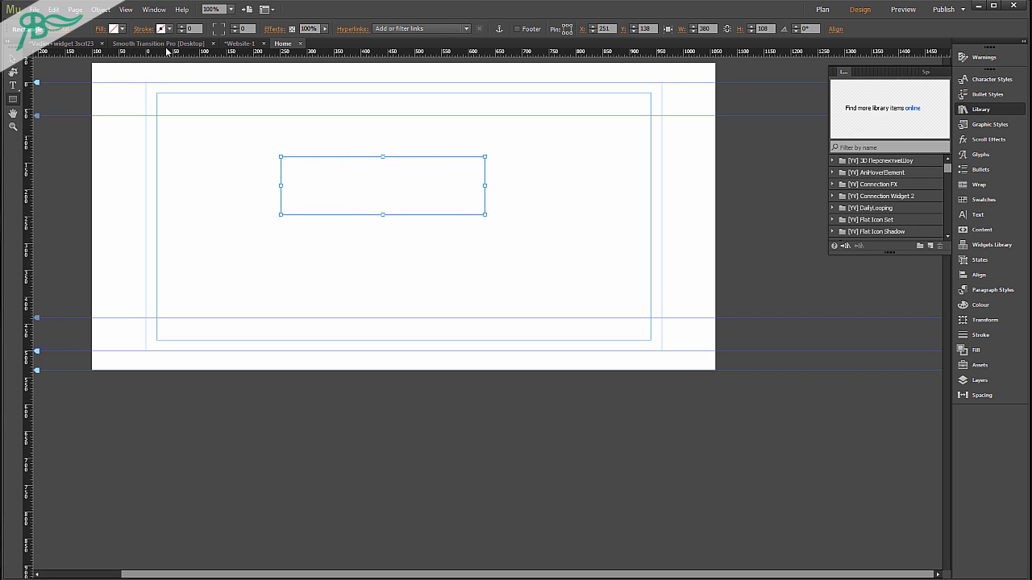
pyautogui.click(114, 30)
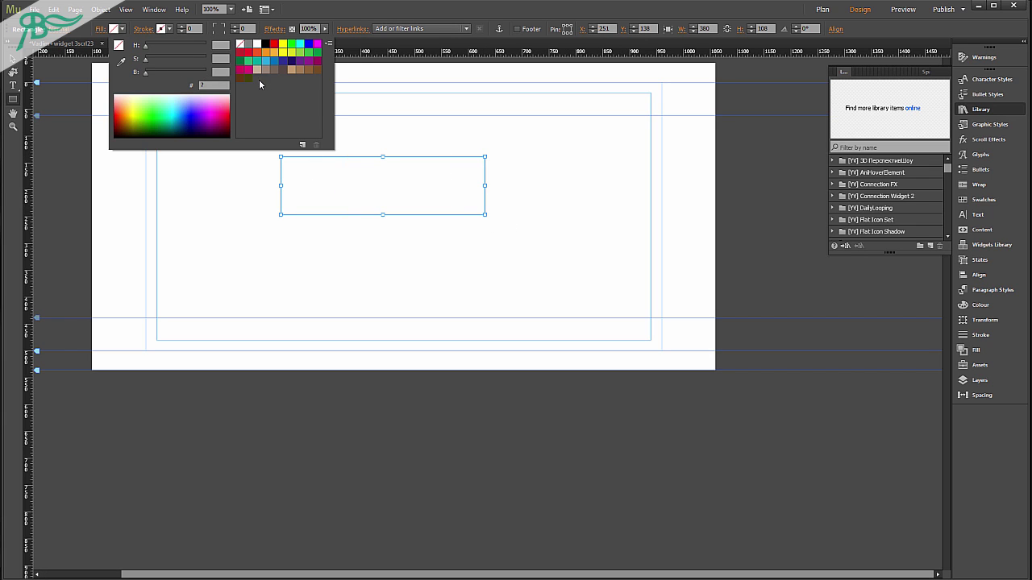
pyautogui.click(261, 70)
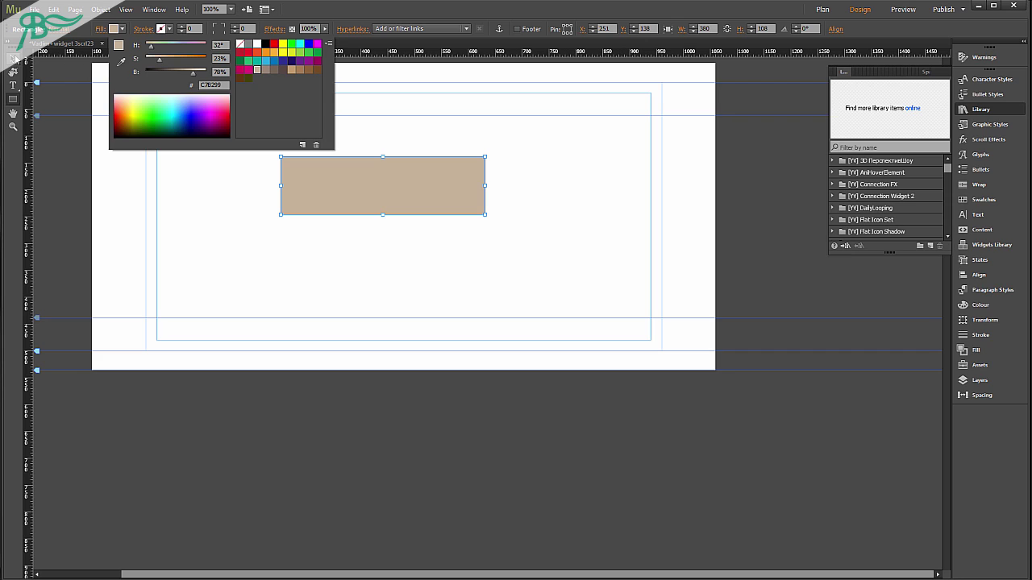
# Give the Rollover state a darker brown fill and 15 px rounded corners, then undo the last change
pyautogui.click(60, 33)
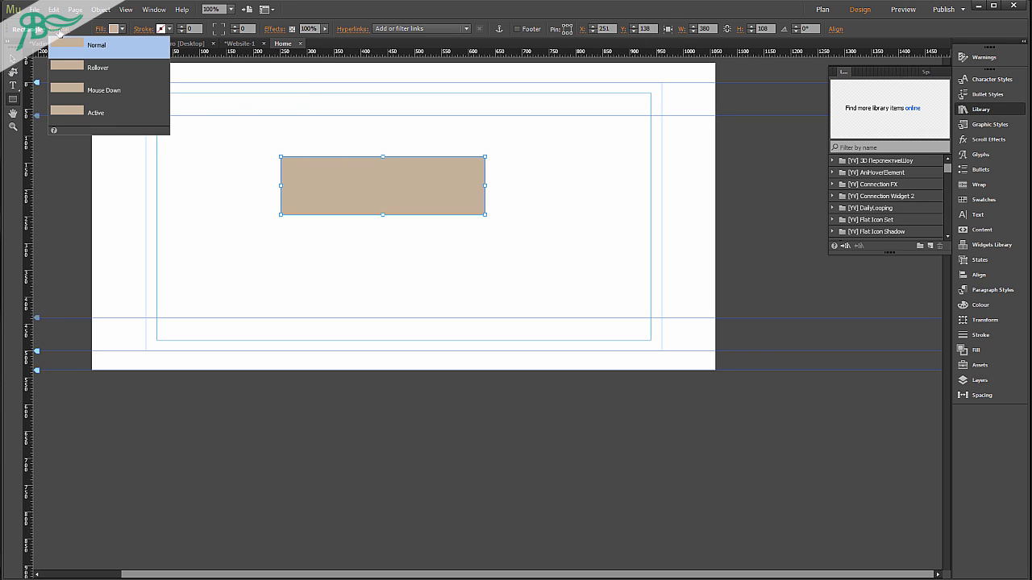
pyautogui.click(94, 71)
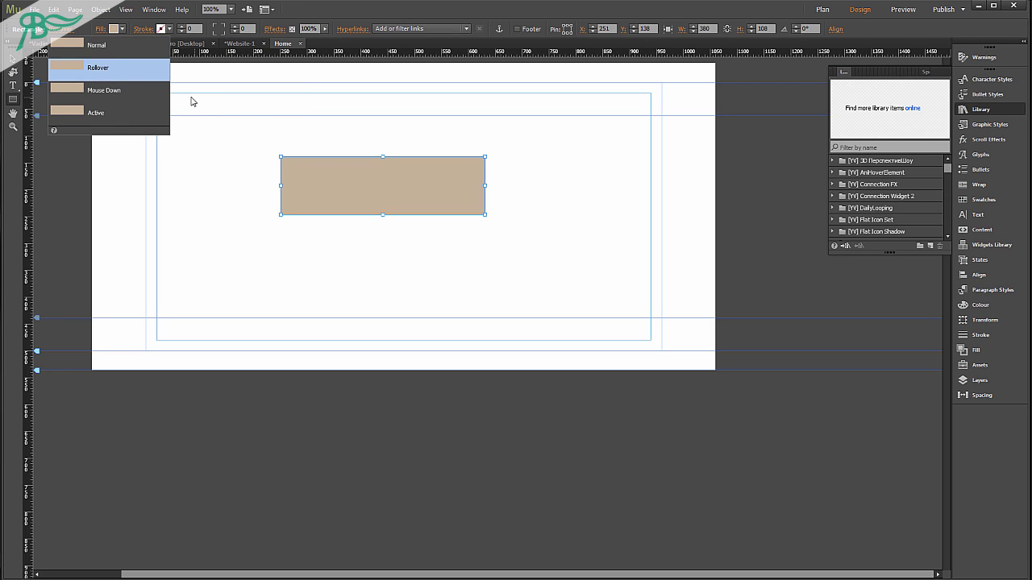
pyautogui.click(115, 29)
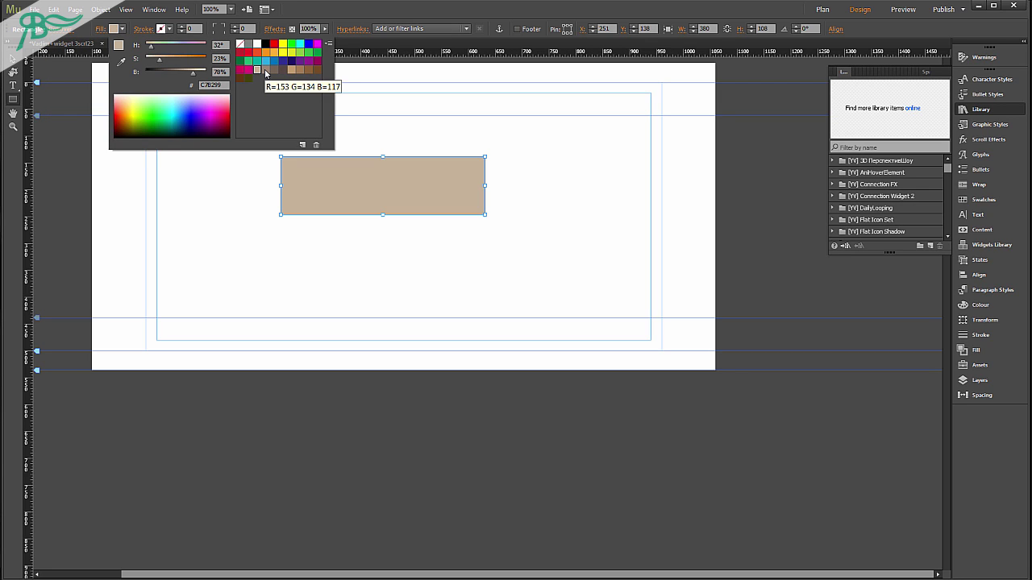
pyautogui.click(266, 71)
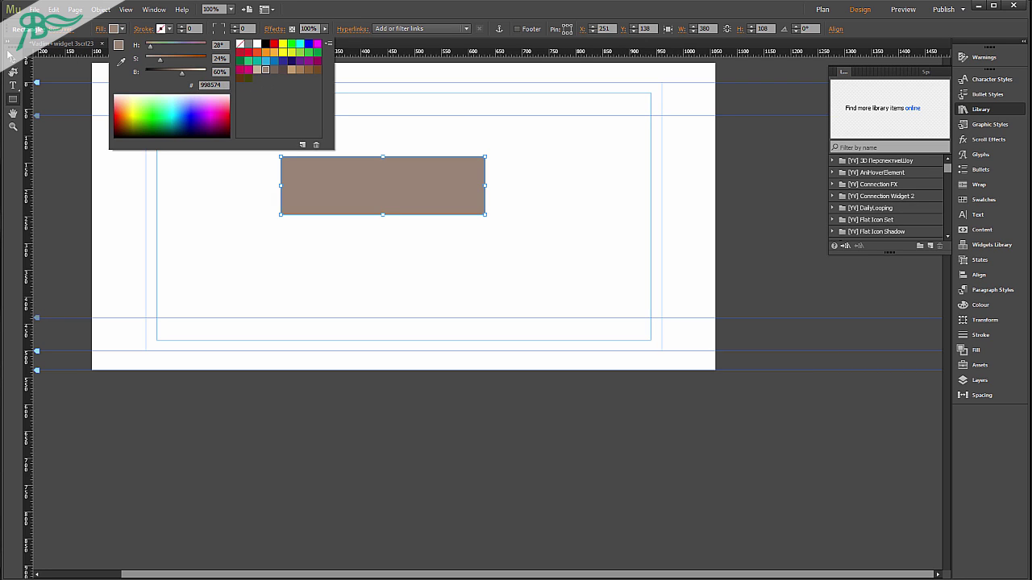
pyautogui.click(13, 59)
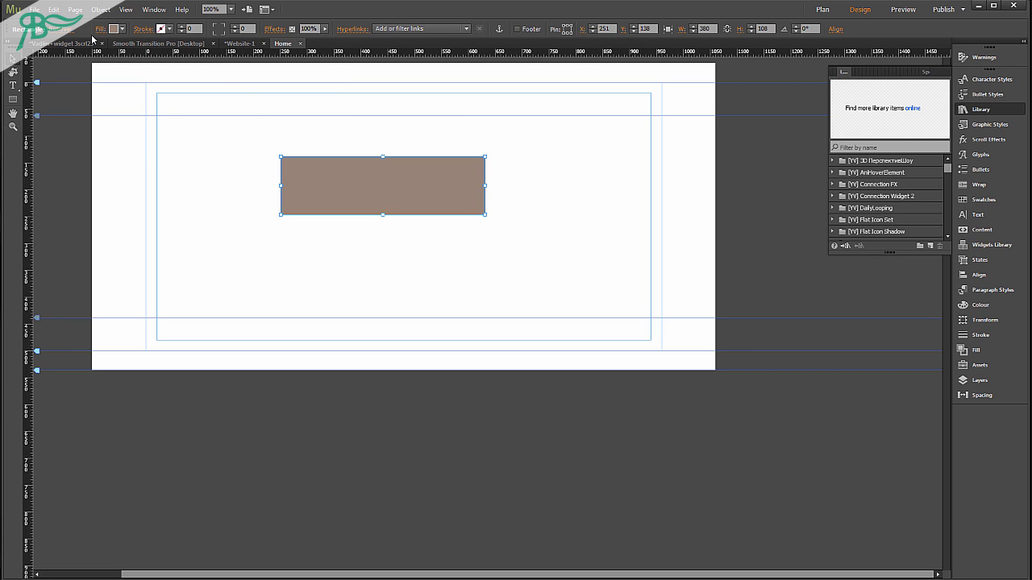
pyautogui.click(224, 25)
pyautogui.click(245, 28)
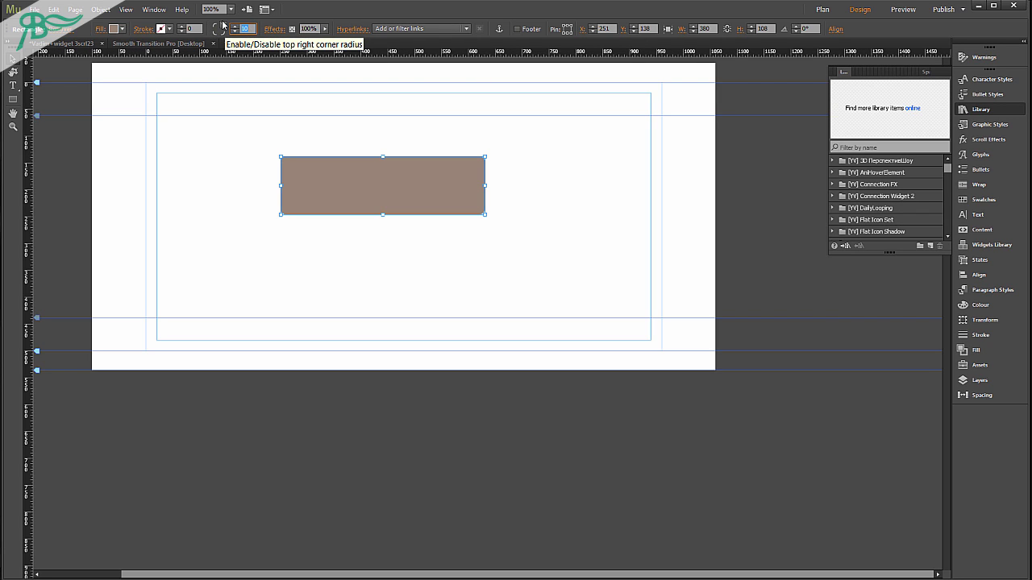
pyautogui.press('Return')
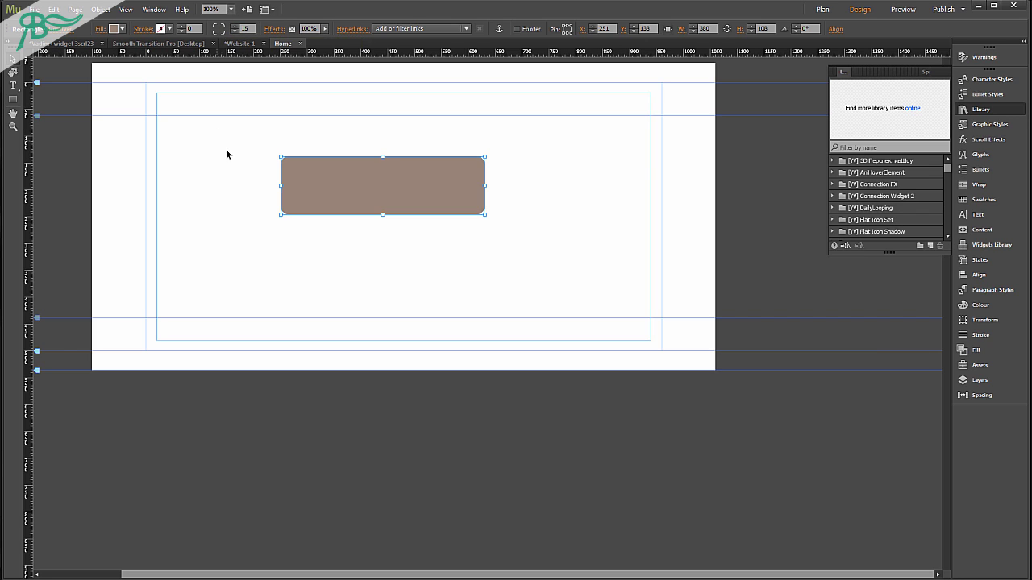
pyautogui.hotkey('ctrl', 'z')
# Nudge the rectangle right and drag the [YY] Smooth Transition Pro widget left of the page
pyautogui.moveTo(356, 190); pyautogui.dragTo(387, 191)
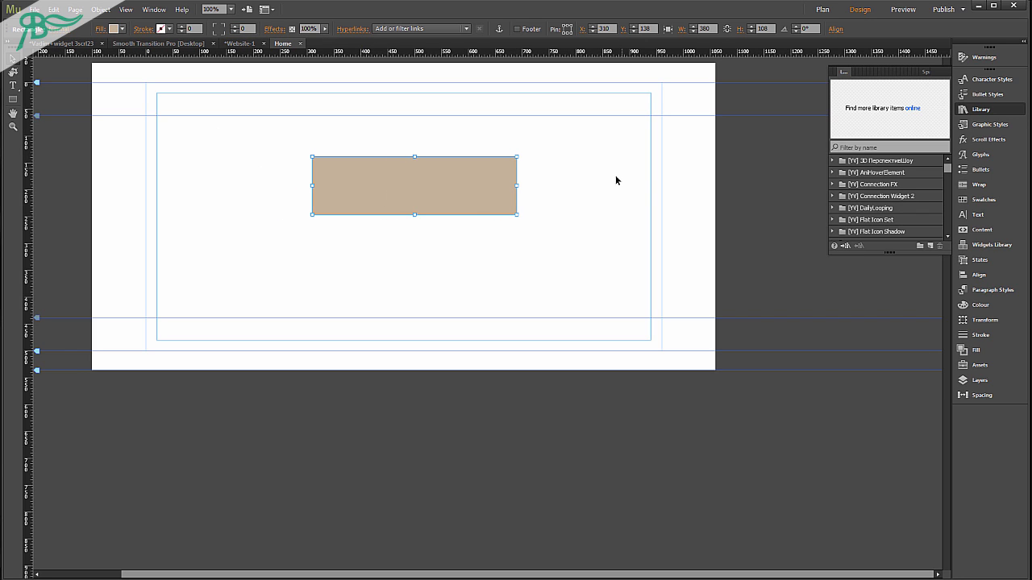
pyautogui.moveTo(951, 171); pyautogui.dragTo(948, 183)
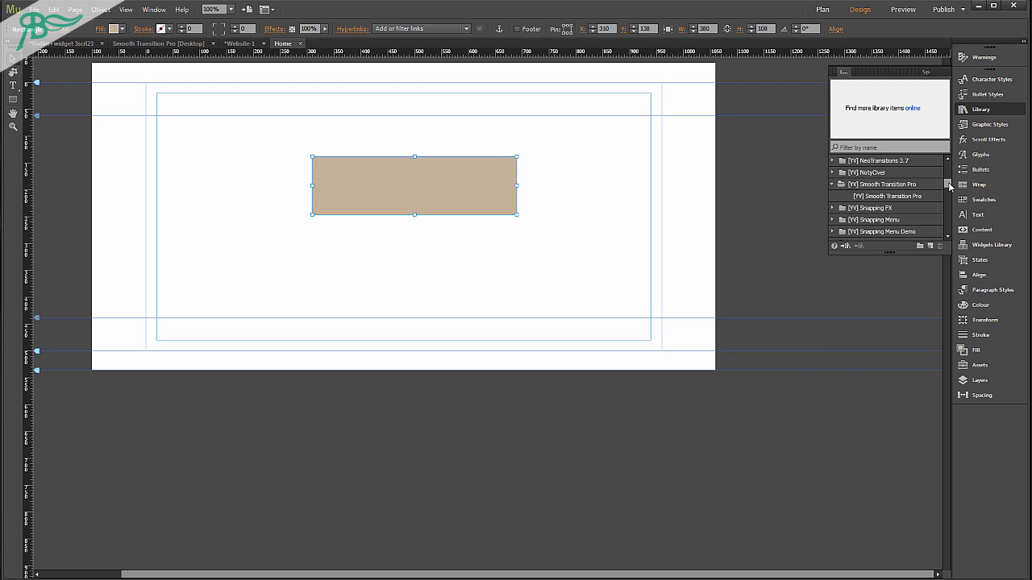
pyautogui.click(887, 197)
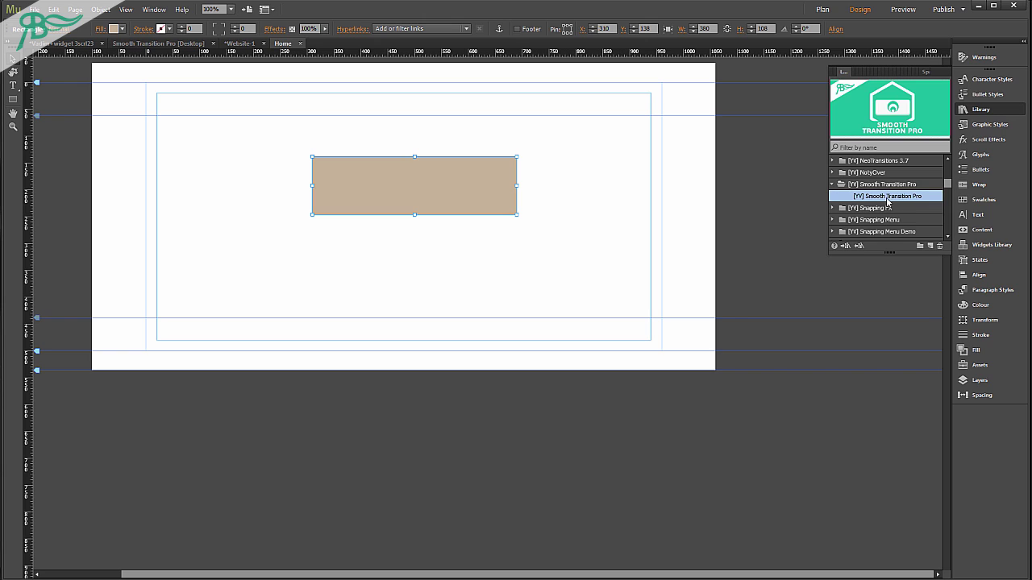
pyautogui.moveTo(887, 197); pyautogui.dragTo(73, 208)
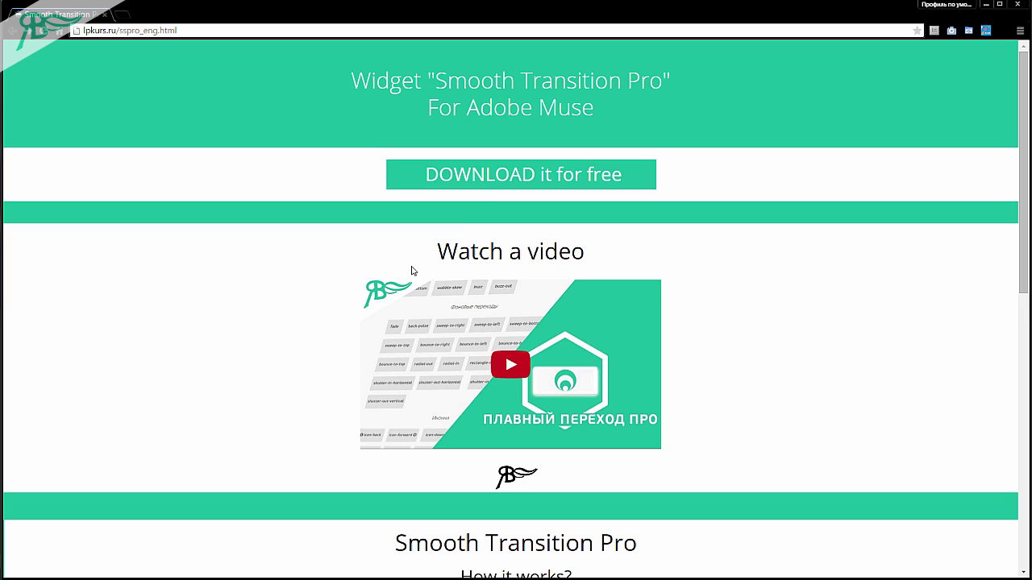
pyautogui.click(487, 181)
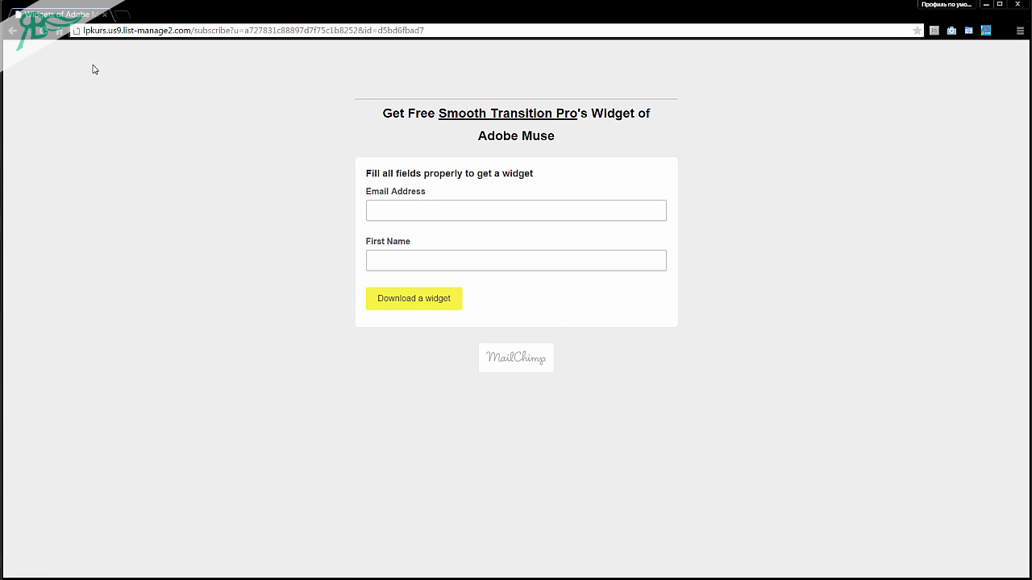
pyautogui.click(12, 32)
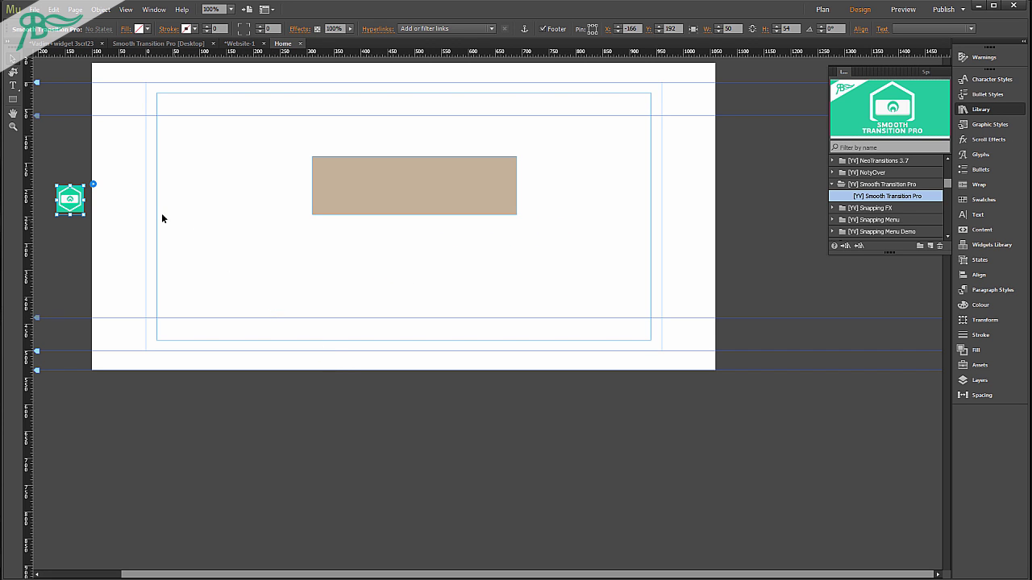
# Set the widget's Classes to .hoverpro with a 0,5 ease transition, then reopen its options
pyautogui.click(93, 185)
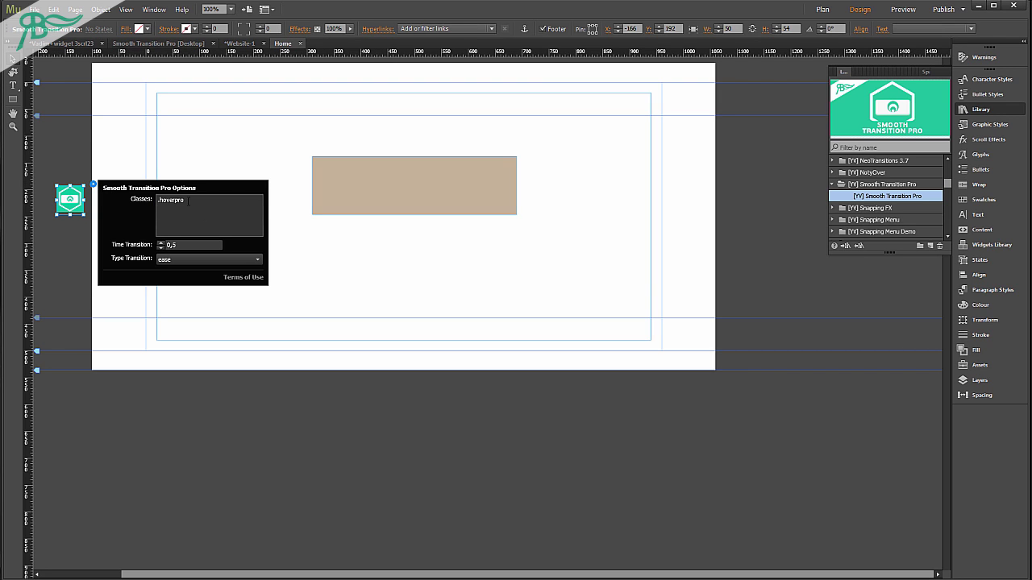
pyautogui.click(203, 204)
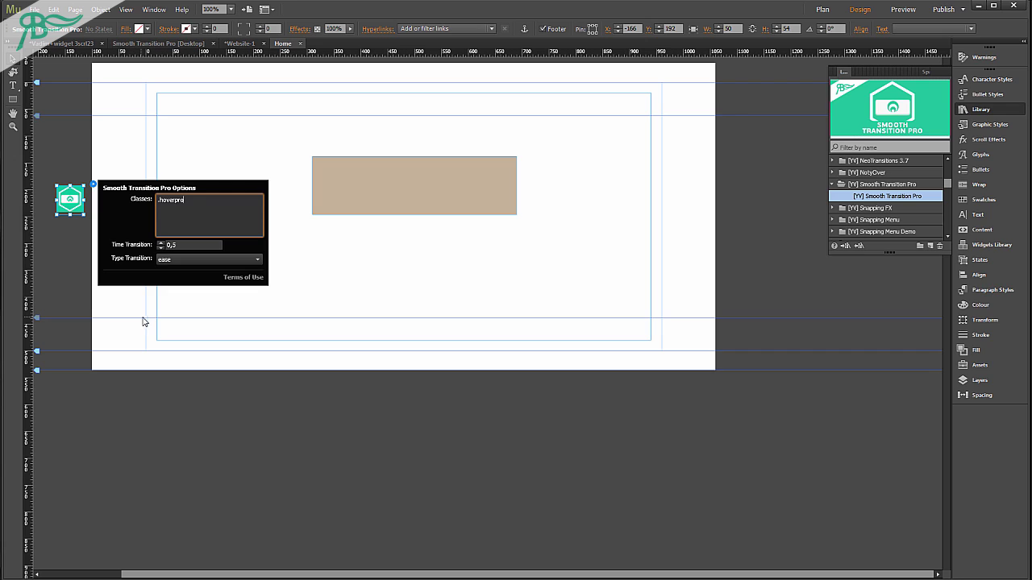
pyautogui.click(218, 299)
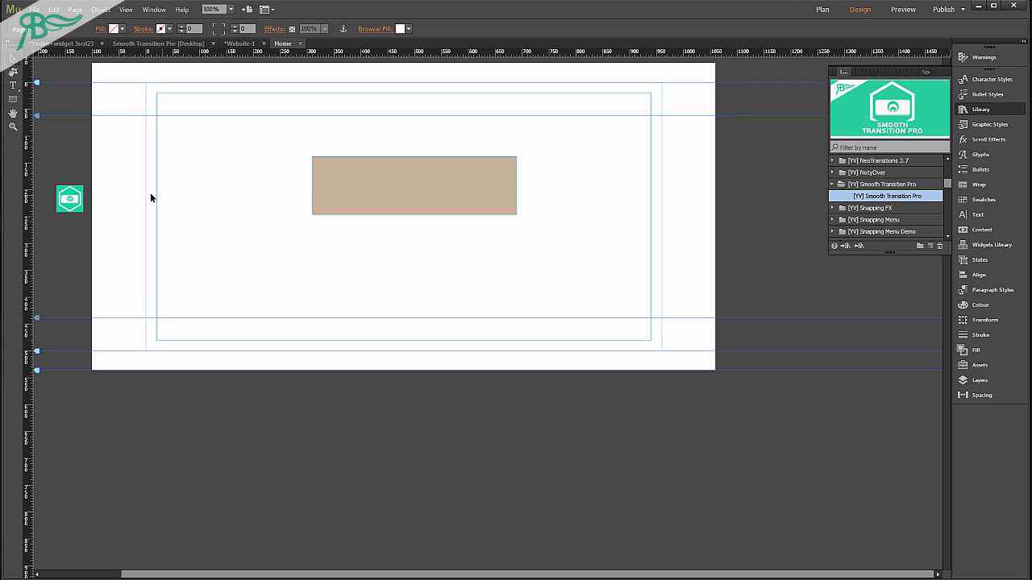
pyautogui.click(79, 193)
pyautogui.click(92, 185)
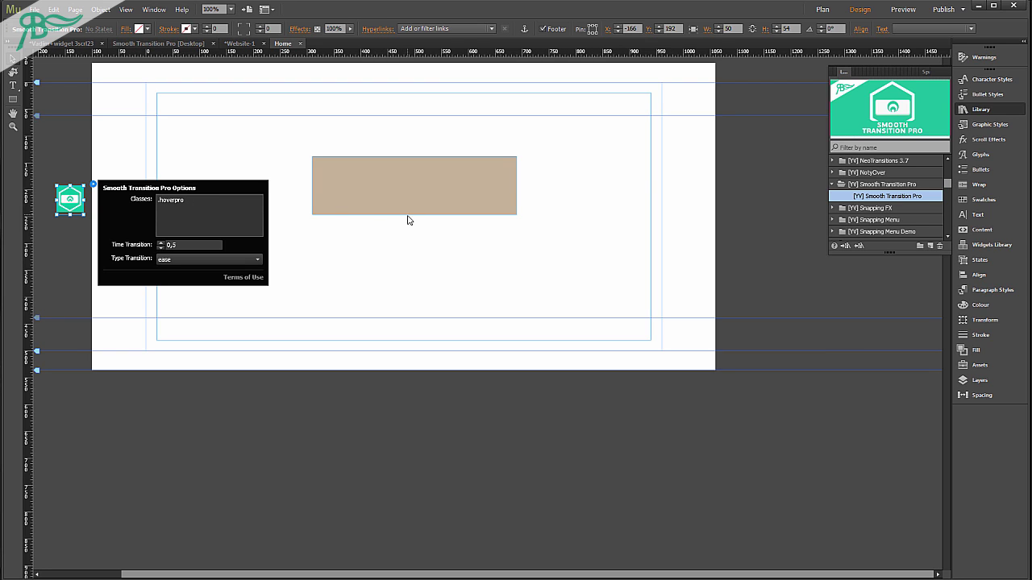
# Set the tan rectangle's hyperlink Tooltip to 'class hoverpro'
pyautogui.click(433, 197)
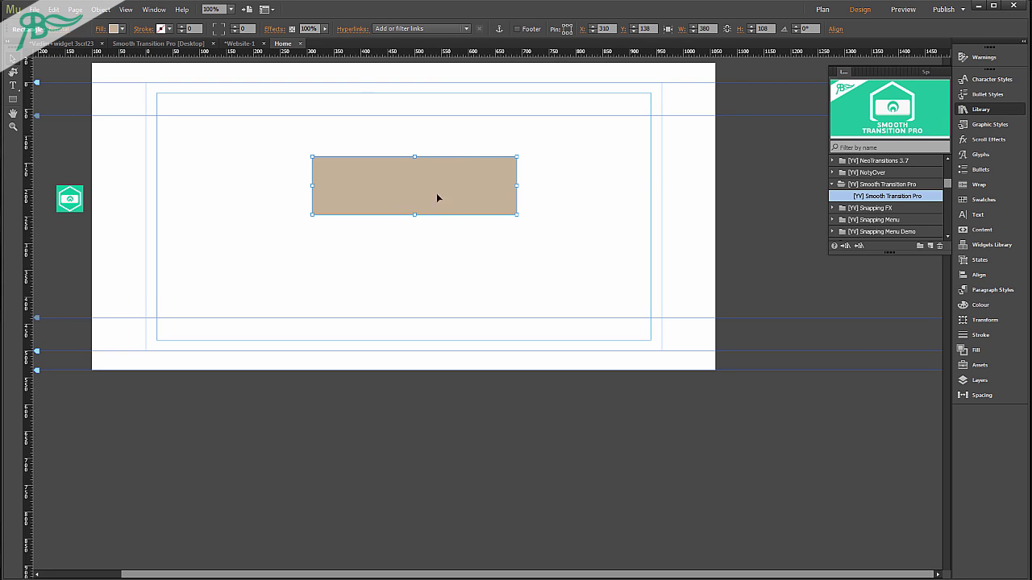
pyautogui.click(353, 29)
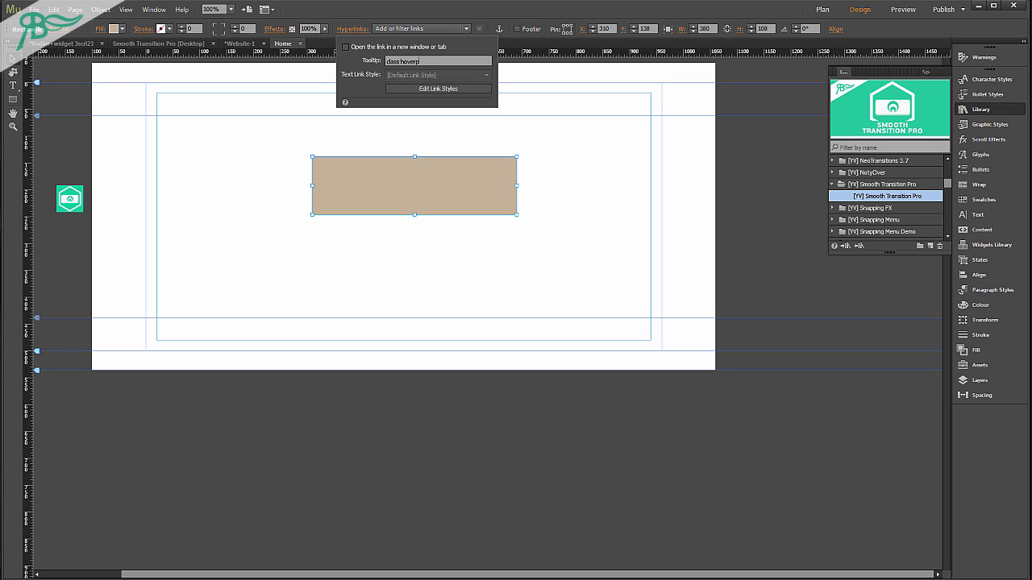
pyautogui.click(330, 234)
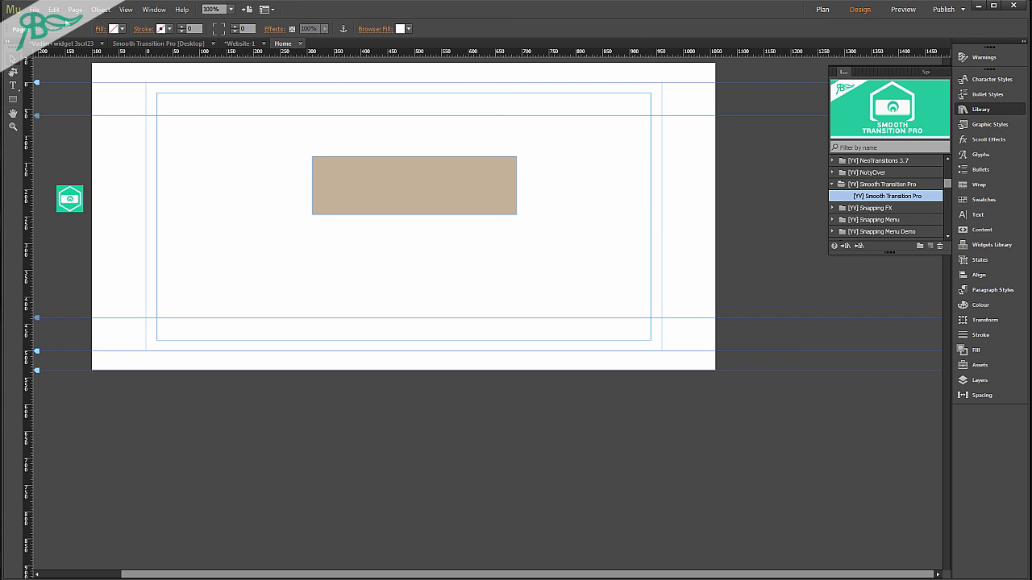
# Preview the page in the browser and move the tan rectangle up-left onto a guide
pyautogui.click(34, 9)
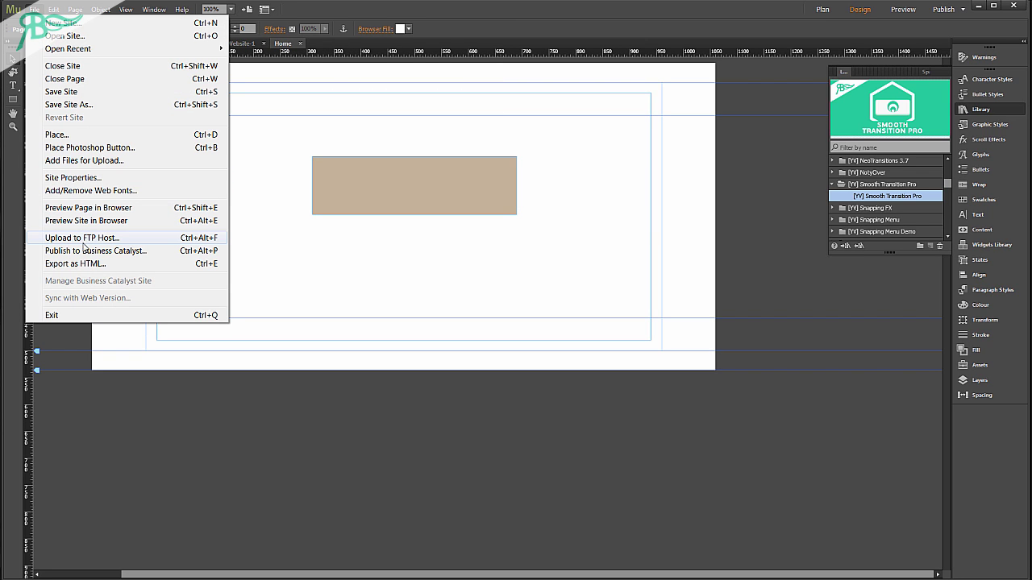
pyautogui.click(90, 209)
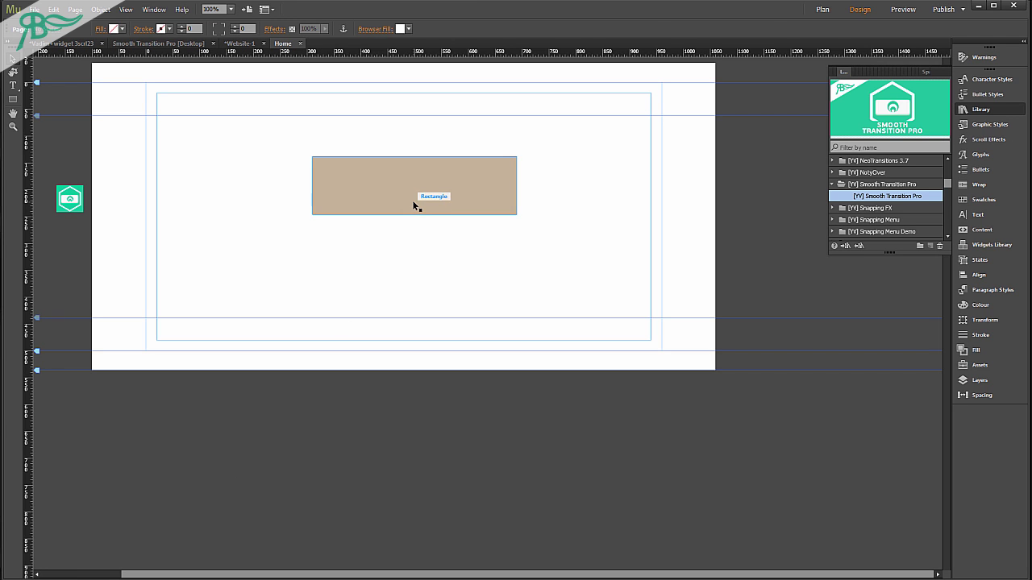
pyautogui.moveTo(440, 196); pyautogui.dragTo(403, 255)
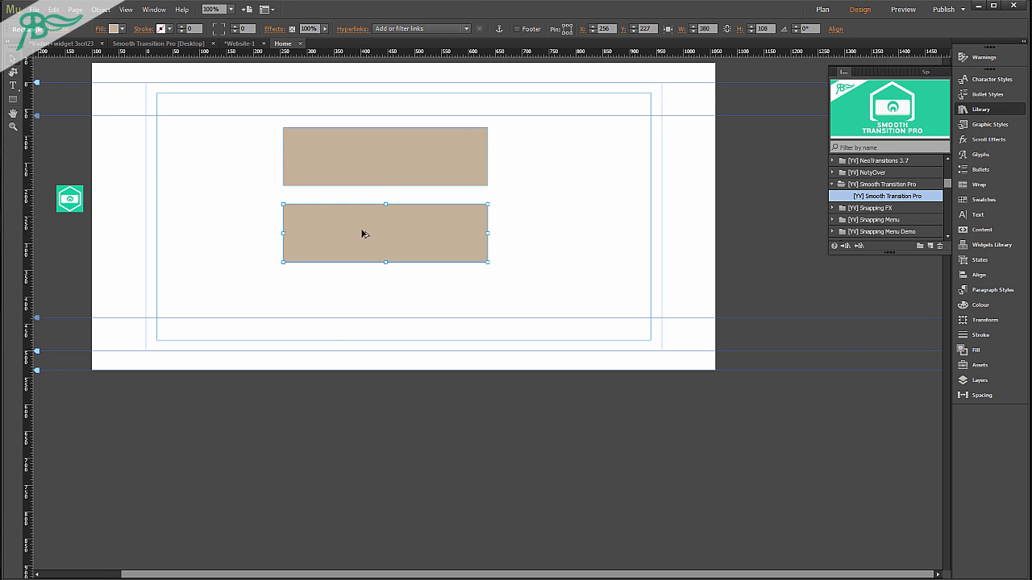
# Give the lower rectangle a darker grey-brown fill and Rollover colour, then align both on the left margin
pyautogui.click(116, 29)
pyautogui.click(264, 70)
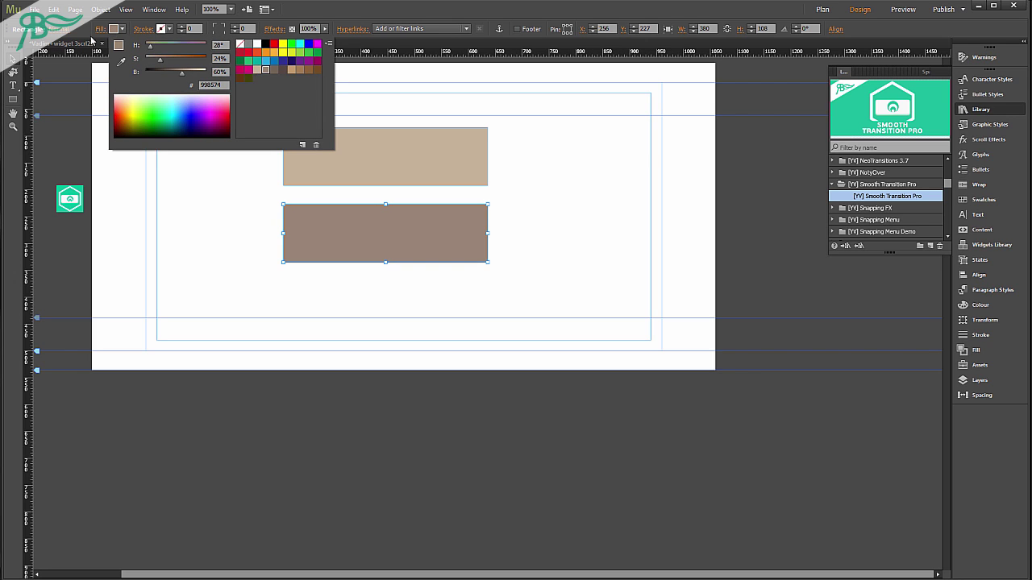
pyautogui.click(63, 40)
pyautogui.click(89, 68)
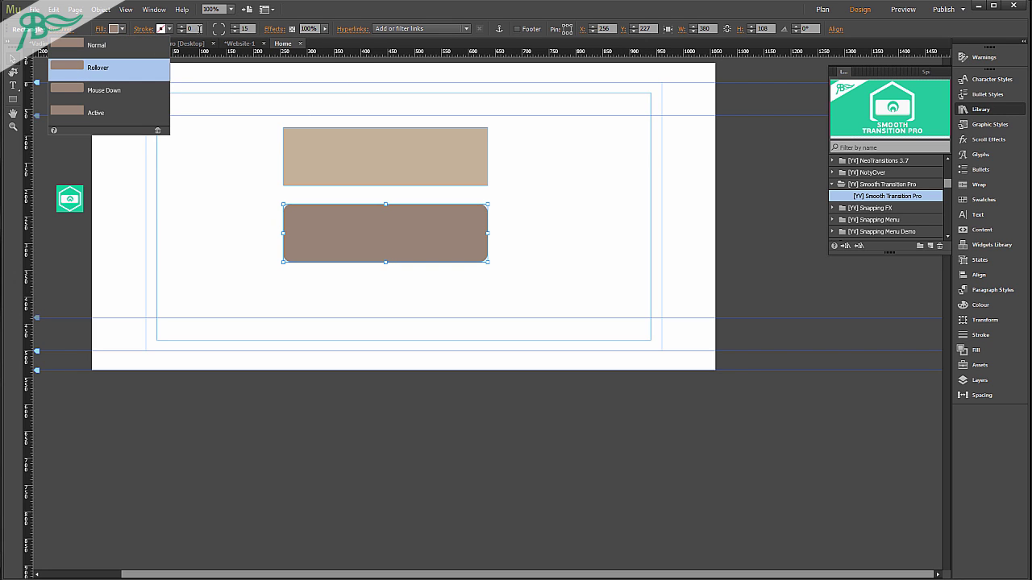
pyautogui.click(115, 30)
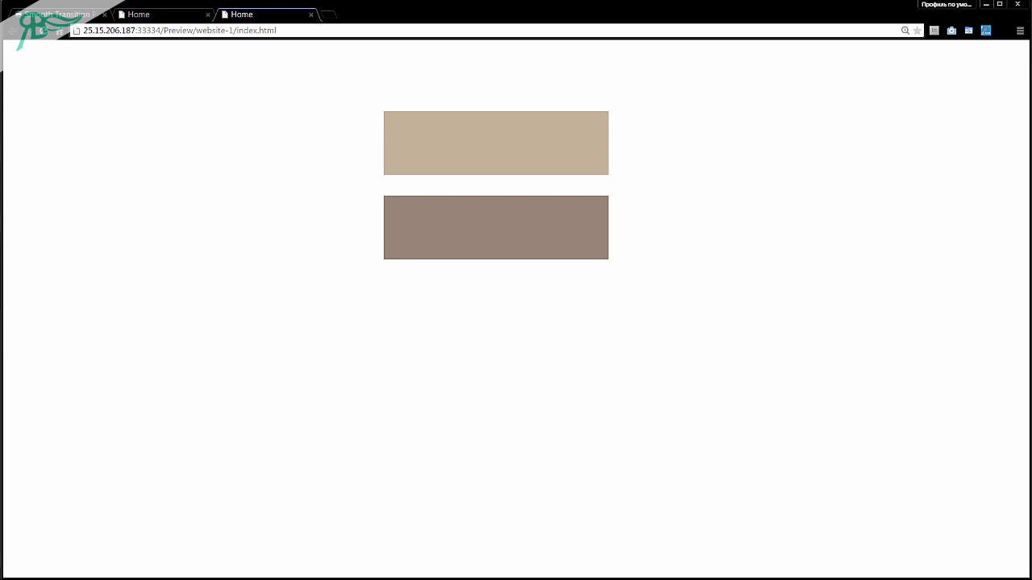
pyautogui.hotkey('alt', 'Tab')
pyautogui.moveTo(546, 164); pyautogui.dragTo(289, 223)
# Copy the tan rectangle to its right and change the copy's tooltip to 'class one'
pyautogui.click(294, 160)
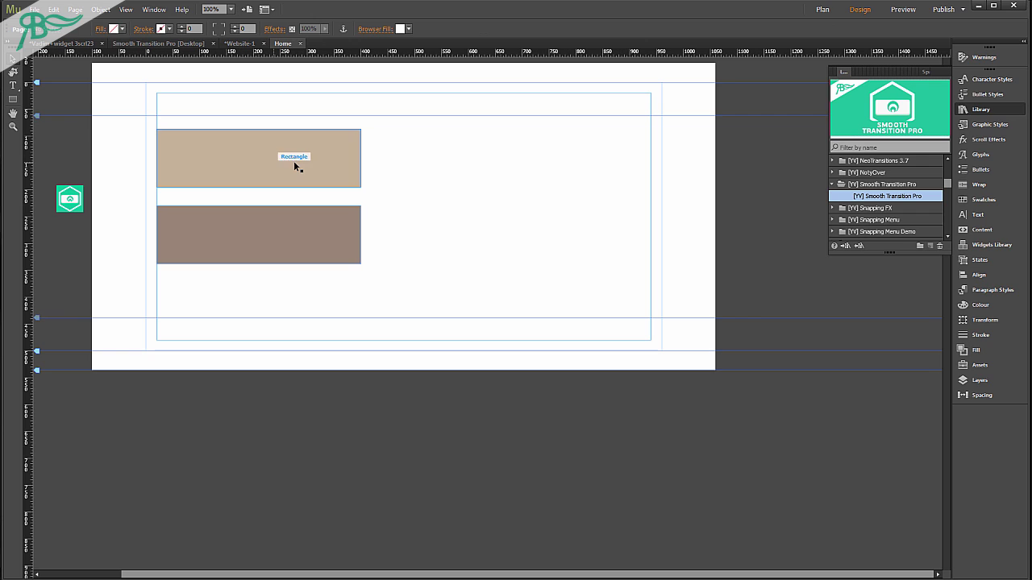
pyautogui.moveTo(287, 157); pyautogui.dragTo(519, 178)
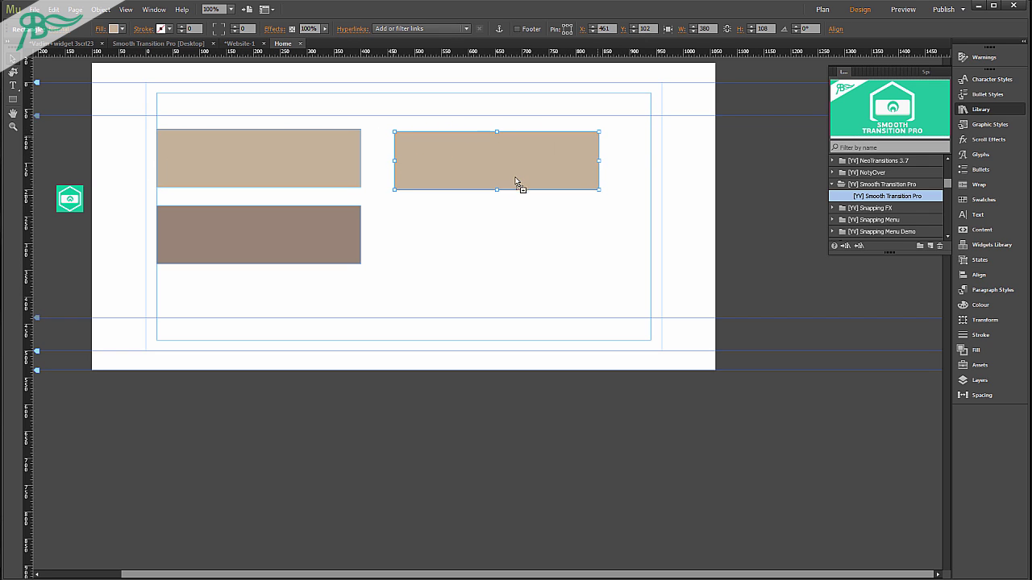
pyautogui.click(351, 29)
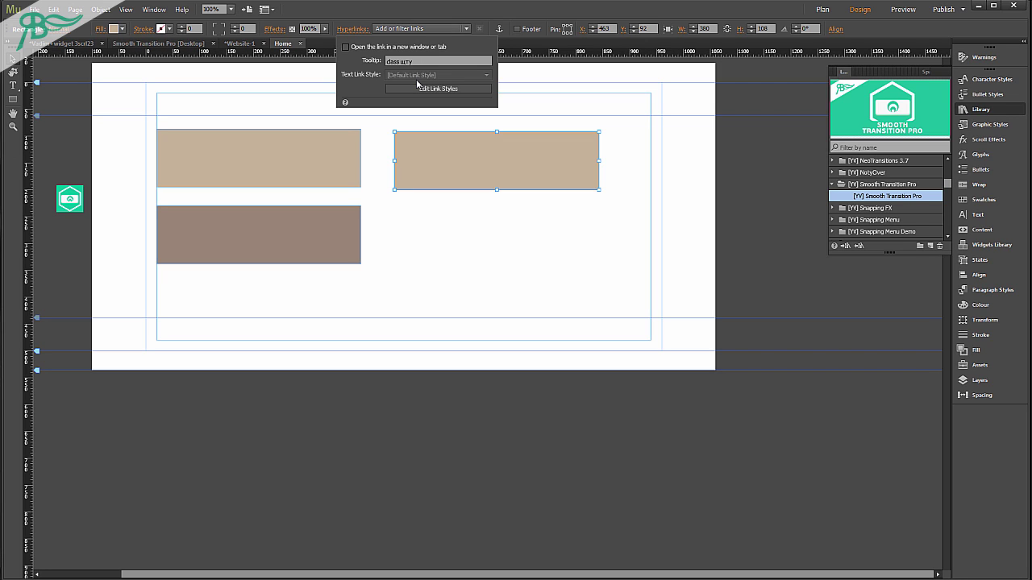
pyautogui.press('BackSpace')
pyautogui.press('BackSpace')
pyautogui.press('BackSpace')
# Add ', .one' to the widget's Classes list and preview the page in the browser
pyautogui.click(79, 197)
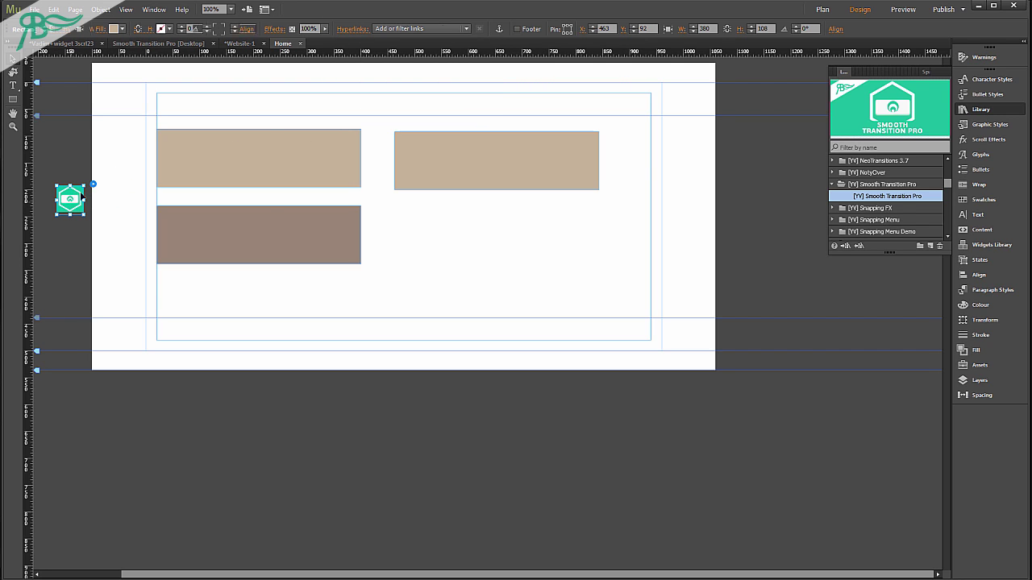
pyautogui.click(93, 184)
pyautogui.click(172, 226)
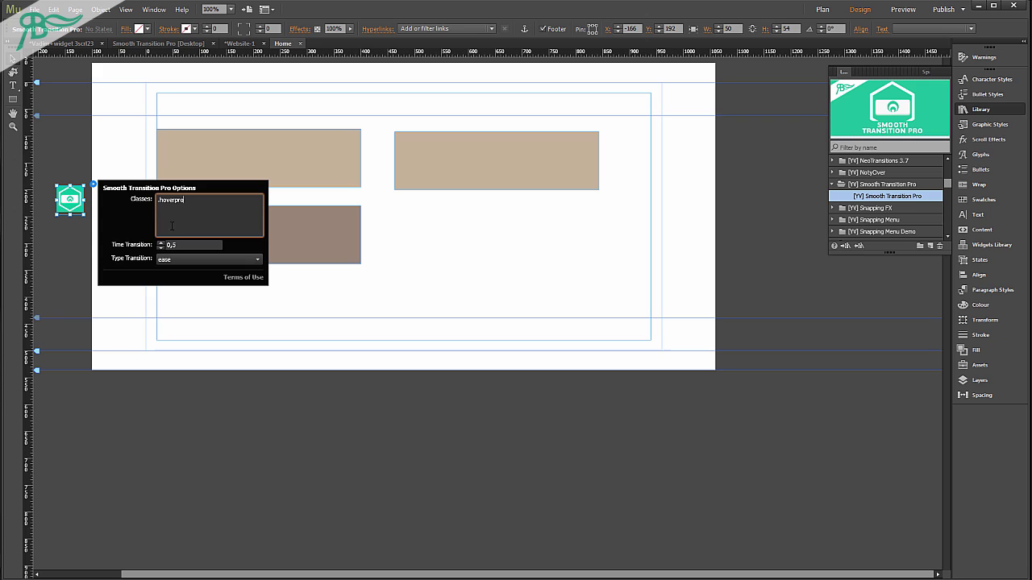
pyautogui.write(', .one')
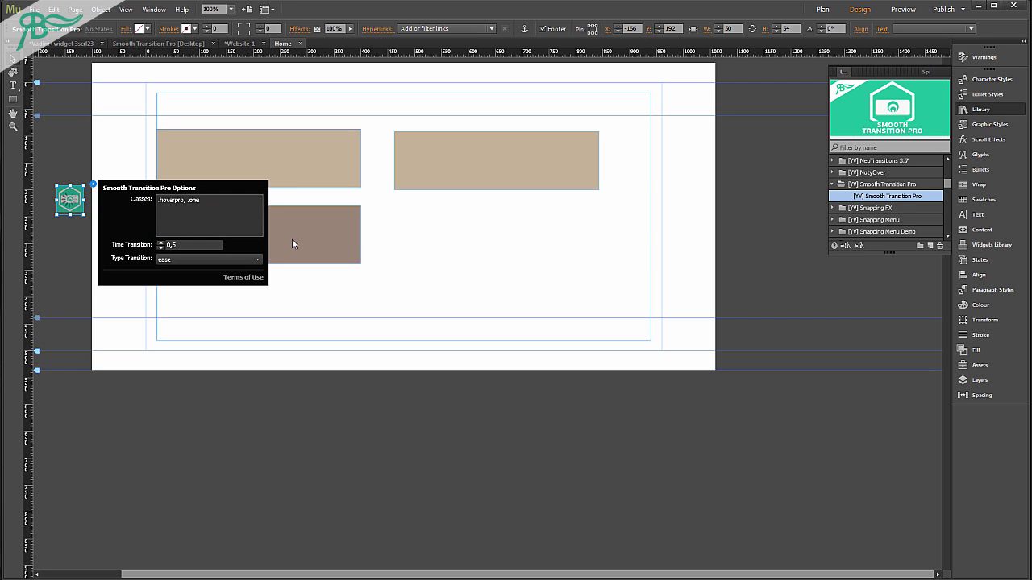
pyautogui.click(471, 246)
pyautogui.hotkey('ctrl', 'shift', 'e')
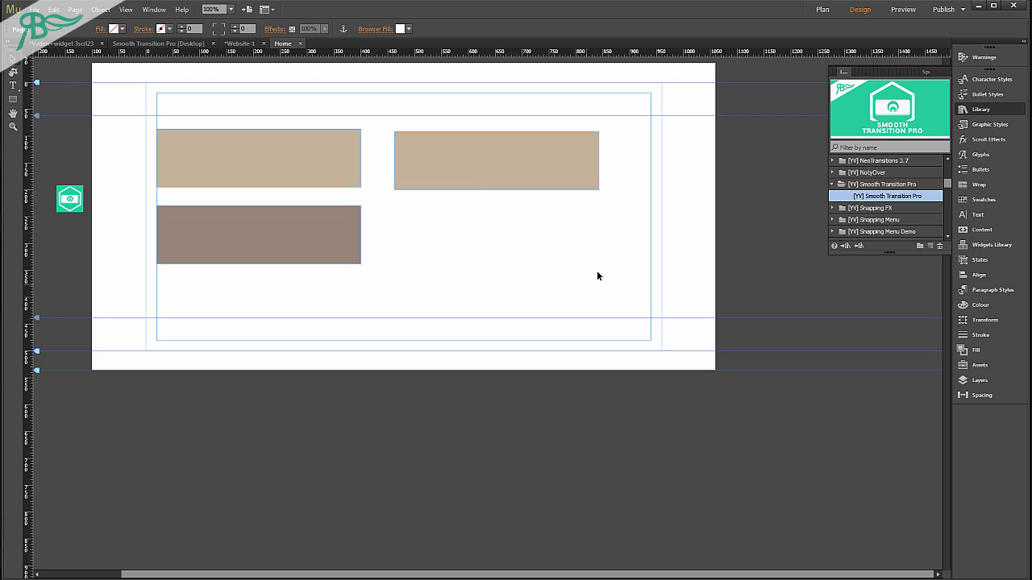
# Reposition the top-right rectangle slightly right, then back up and left
pyautogui.click(516, 181)
pyautogui.moveTo(516, 181); pyautogui.dragTo(548, 184)
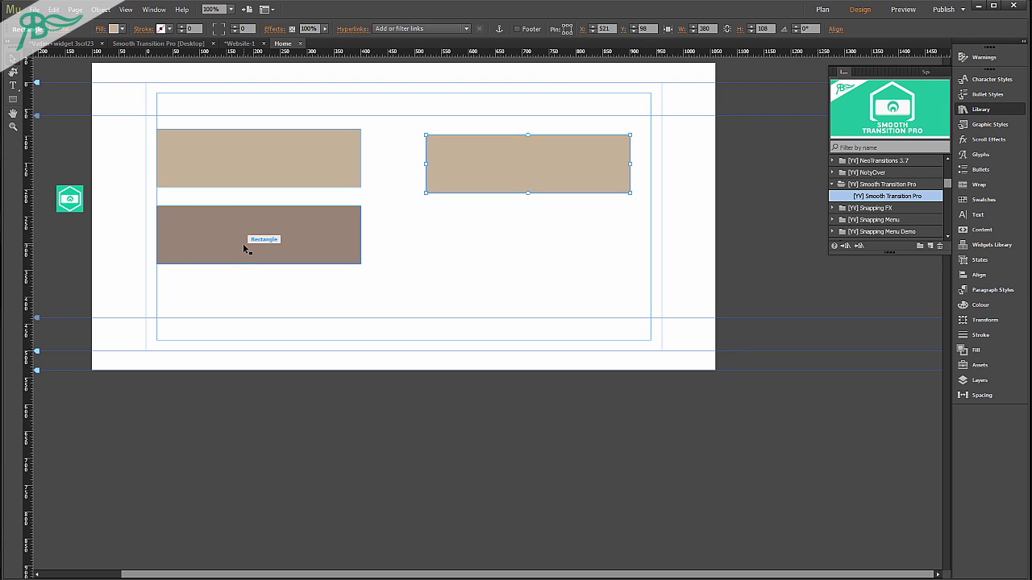
pyautogui.click(69, 198)
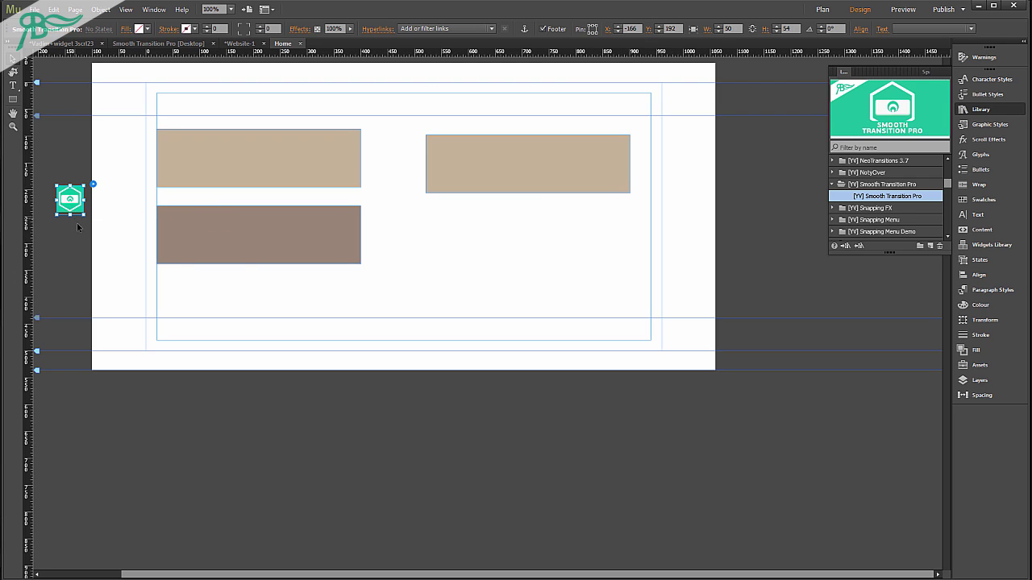
pyautogui.click(481, 231)
pyautogui.moveTo(512, 180); pyautogui.dragTo(495, 173)
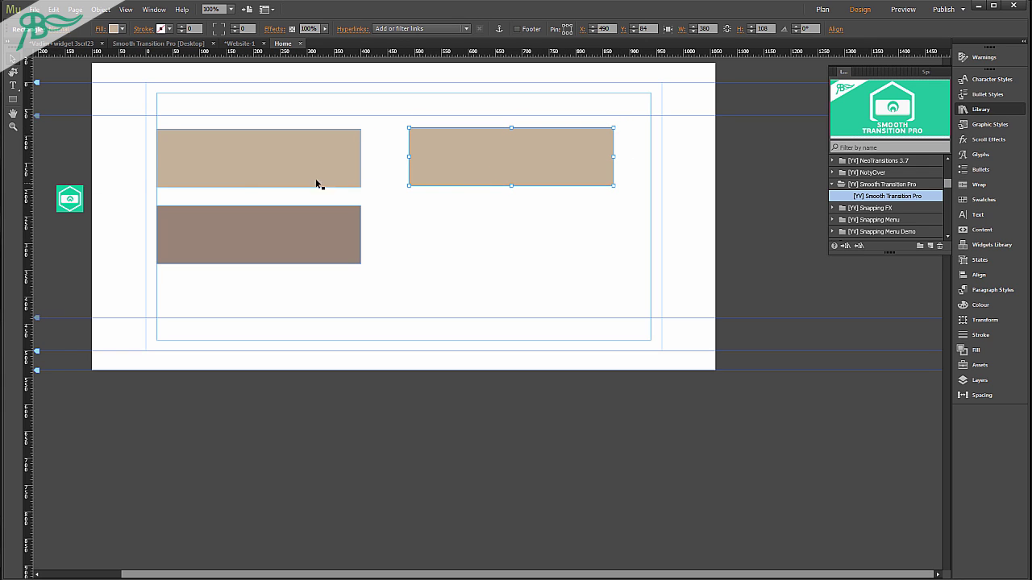
# Set the widget's transition time to 1 with ease-in-out easing
pyautogui.click(64, 201)
pyautogui.click(93, 184)
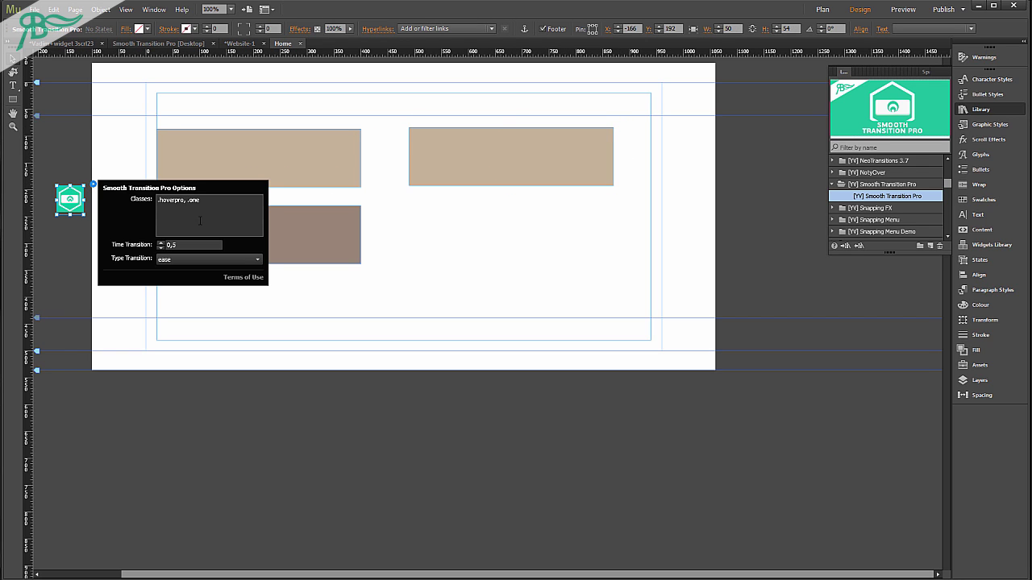
pyautogui.click(160, 242)
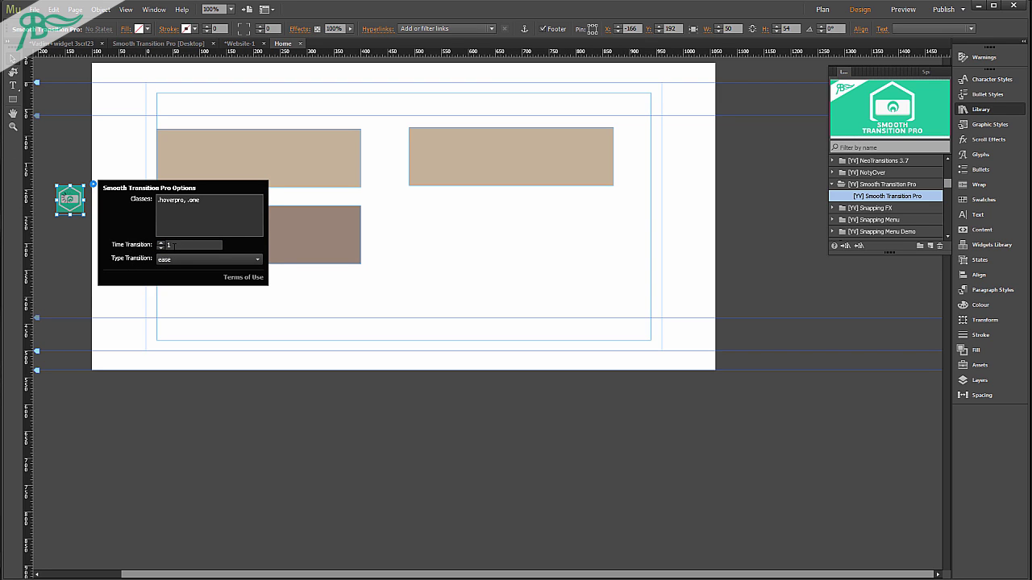
pyautogui.click(186, 259)
pyautogui.click(185, 306)
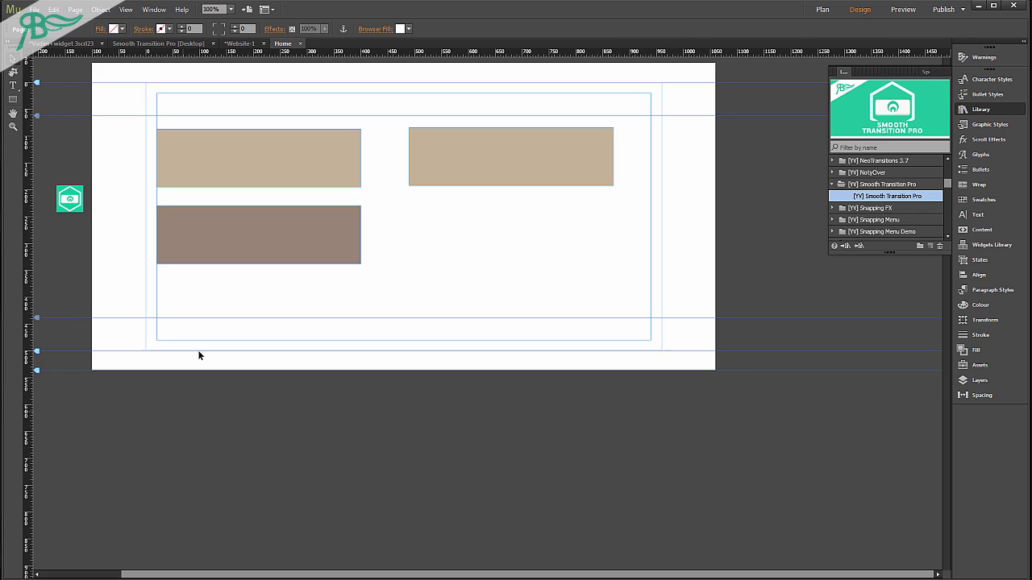
pyautogui.click(79, 203)
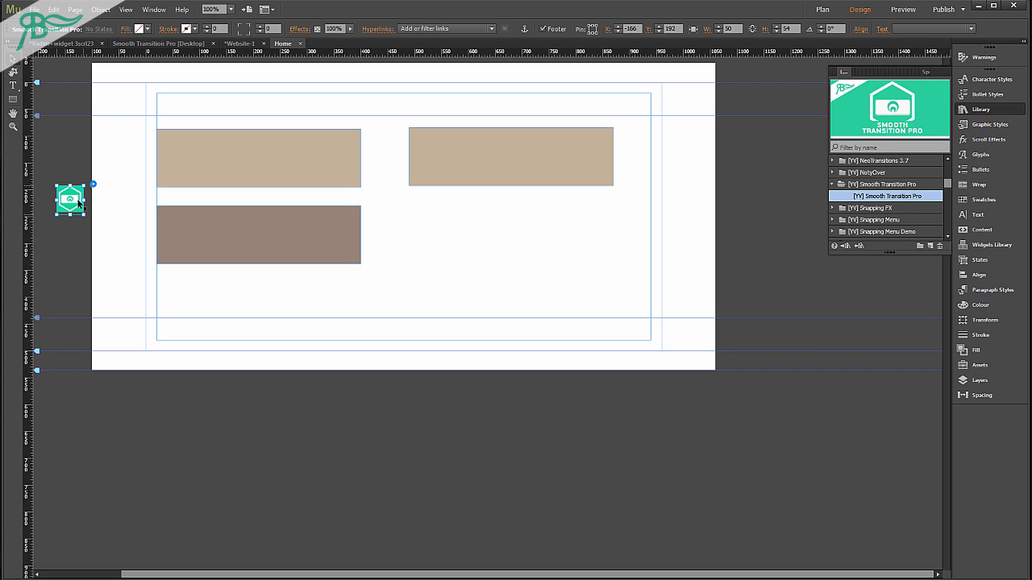
# Duplicate the widget below the first and copy the top-right rectangle beneath itself
pyautogui.moveTo(79, 204); pyautogui.dragTo(80, 262)
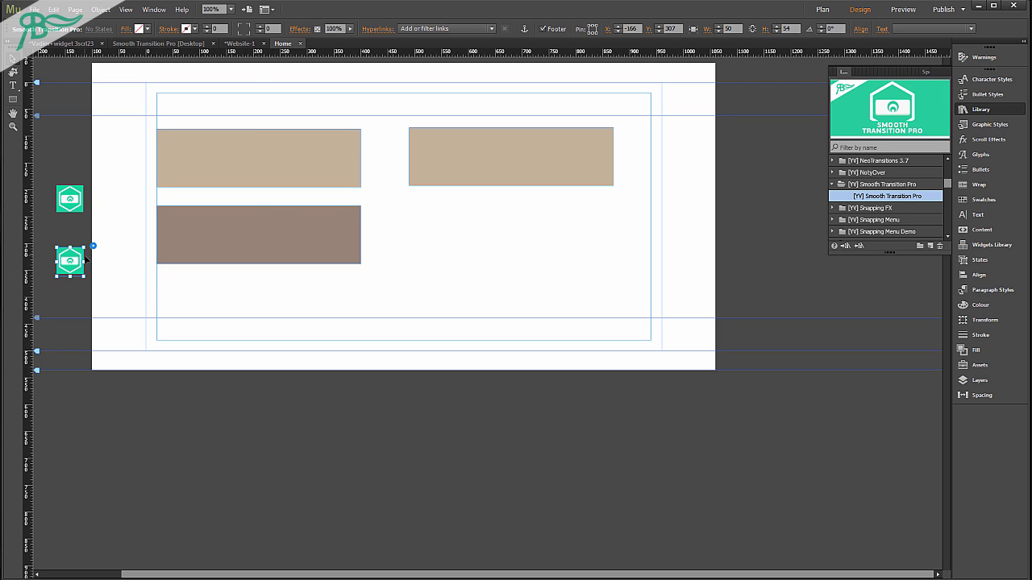
pyautogui.moveTo(504, 174); pyautogui.dragTo(508, 268)
pyautogui.keyDown('shift'); pyautogui.click(468, 247); pyautogui.keyUp('shift')
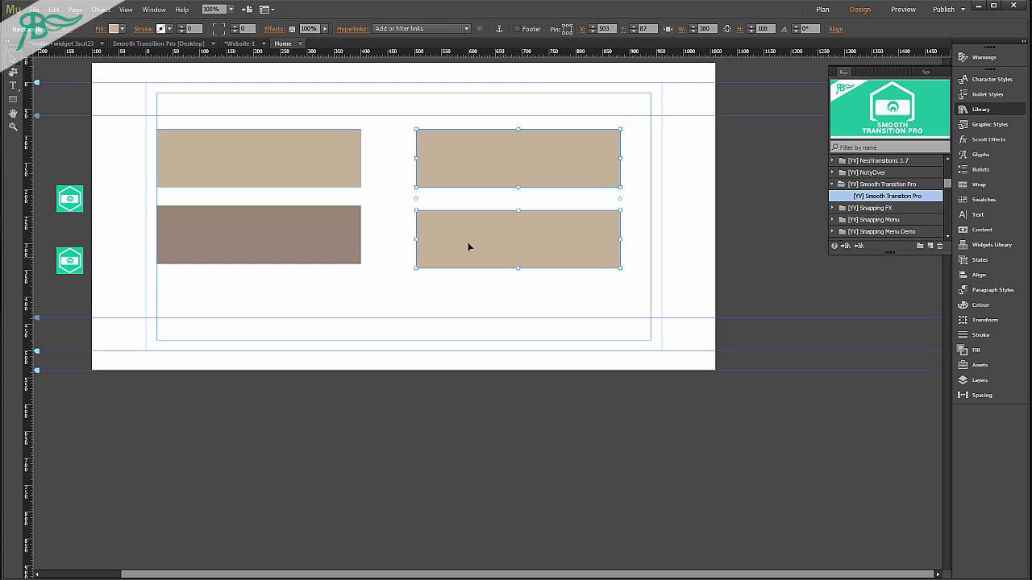
pyautogui.click(352, 30)
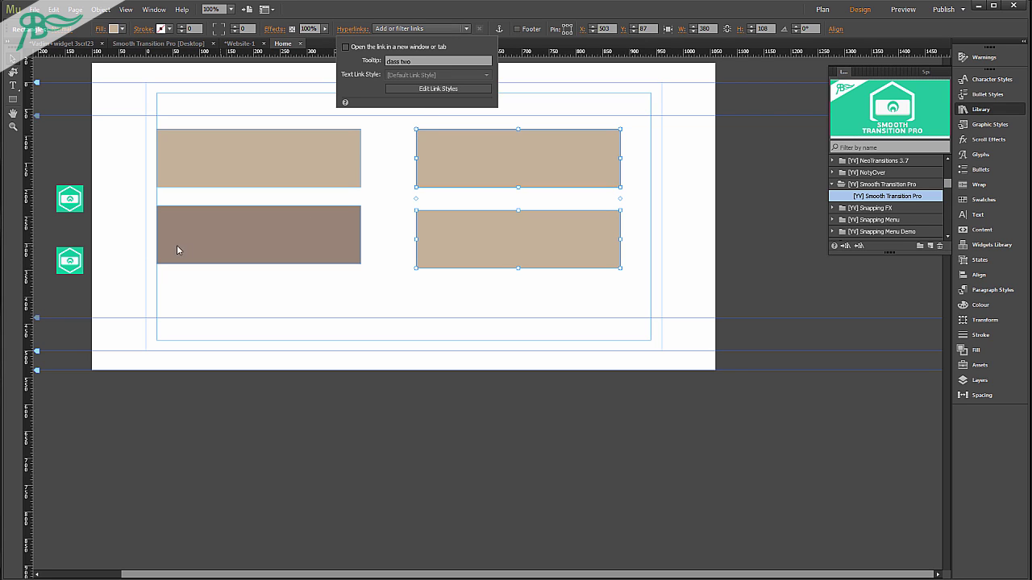
# Set the second widget's Classes to .two, transition time 2, and linear easing
pyautogui.click(70, 258)
pyautogui.click(92, 245)
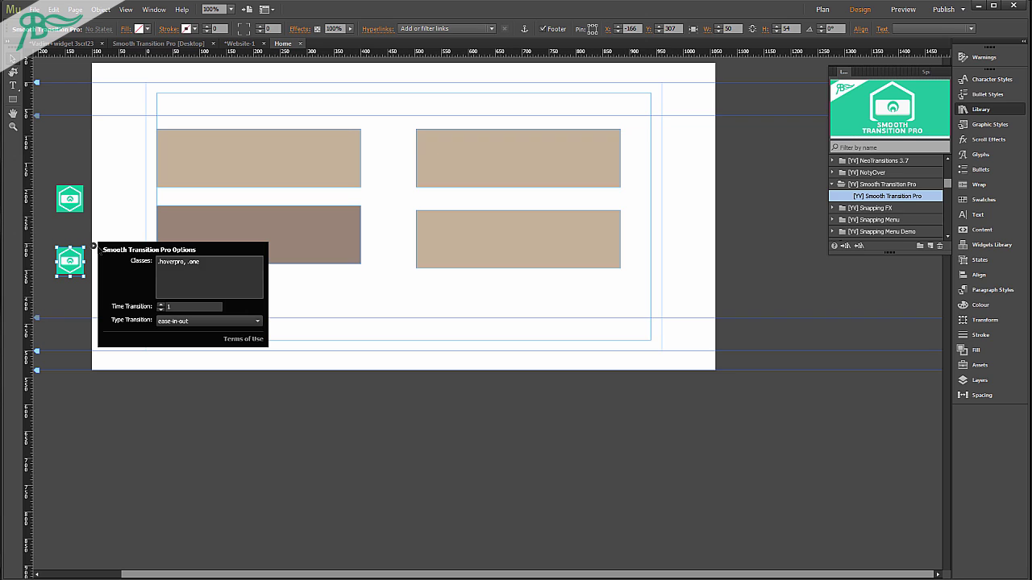
pyautogui.click(199, 264)
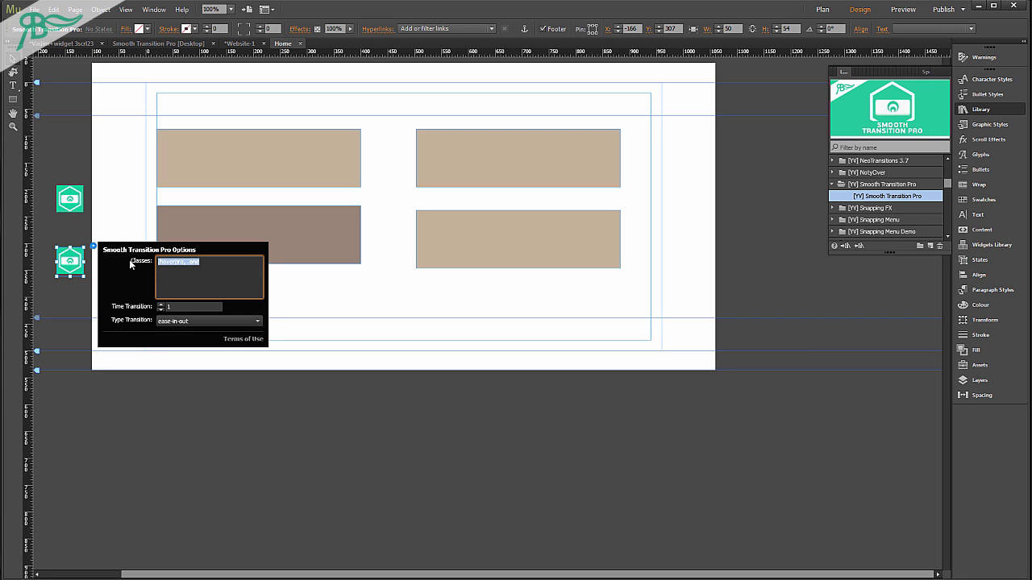
pyautogui.write('.two')
pyautogui.press('Return')
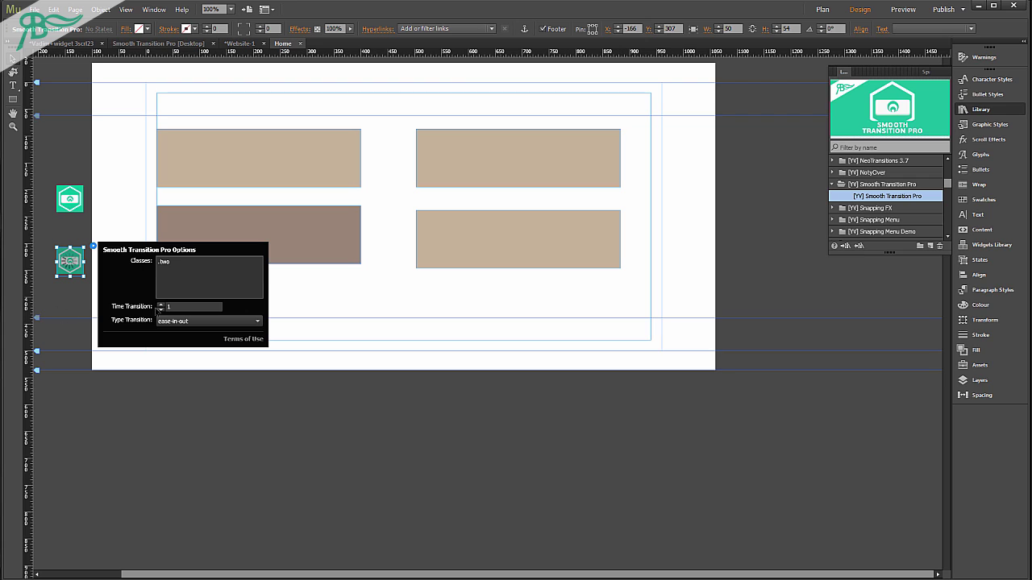
pyautogui.click(161, 308)
pyautogui.write('2')
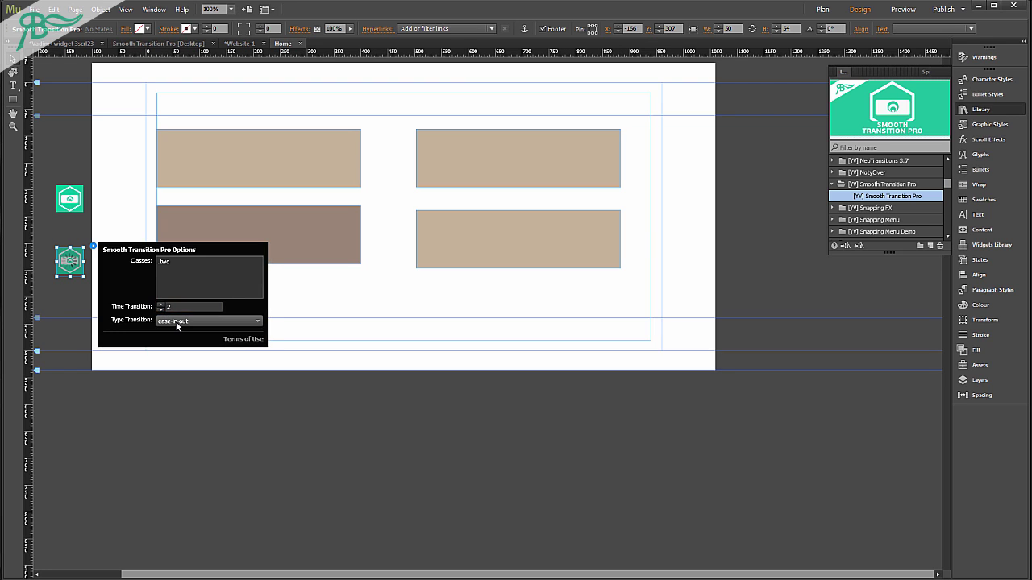
pyautogui.click(185, 321)
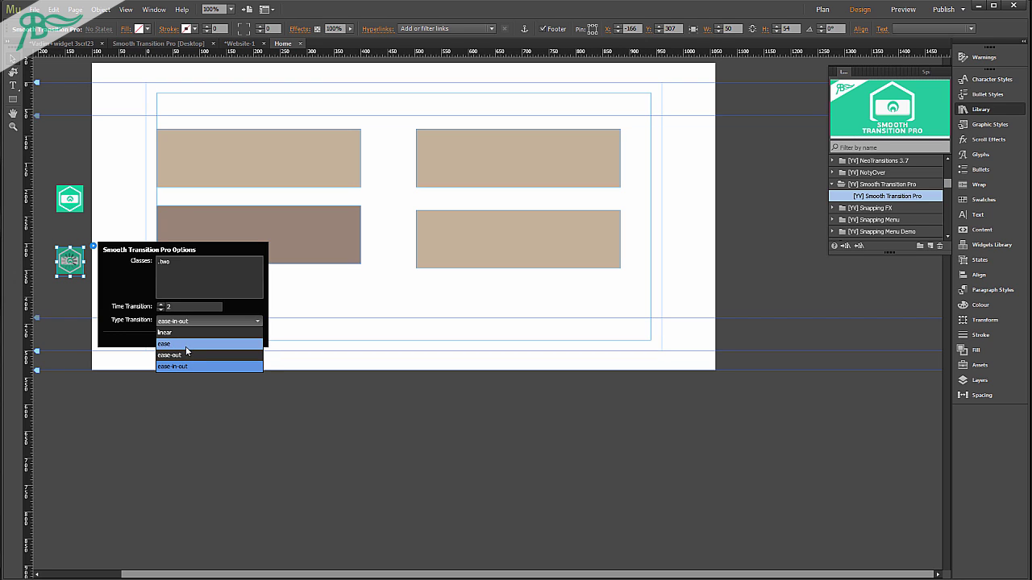
pyautogui.click(186, 333)
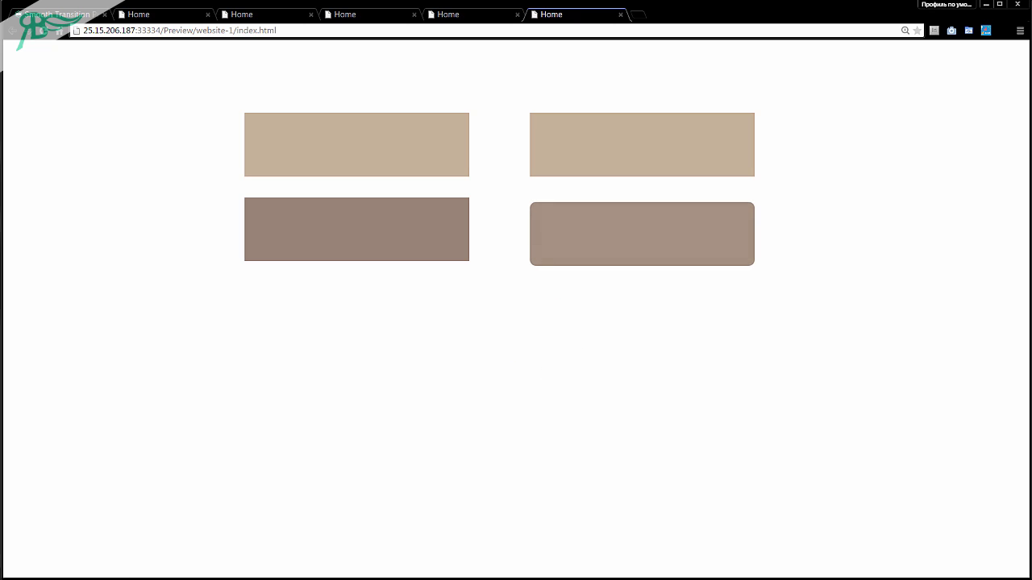
# Return from the browser preview and move the lower-right rectangle up to Y 219
pyautogui.hotkey('alt', 'Tab')
pyautogui.moveTo(520, 230)
pyautogui.mouseDown()
pyautogui.moveTo(530, 241)
pyautogui.moveTo(532, 223)
pyautogui.moveTo(520, 222)
pyautogui.mouseUp()
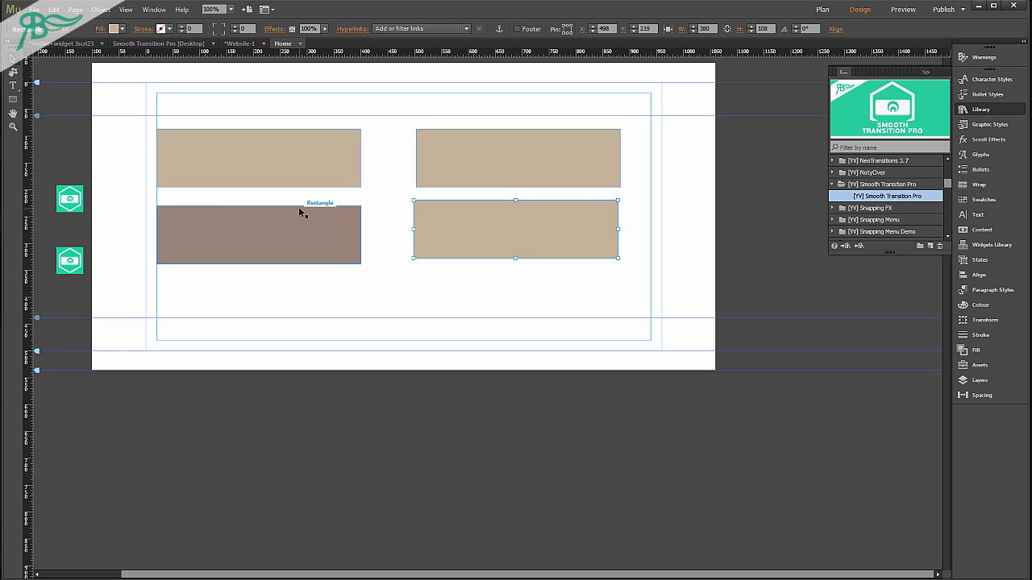
# Draw a text frame inside the lower-right rectangle and type 'Smooth Transition Pro'
pyautogui.click(12, 84)
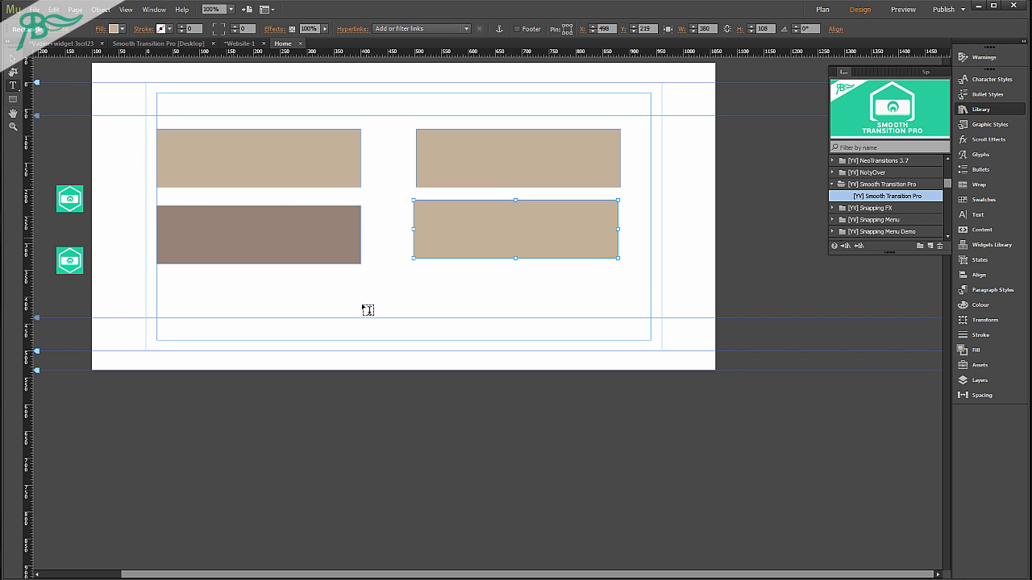
pyautogui.moveTo(418, 200); pyautogui.dragTo(617, 258)
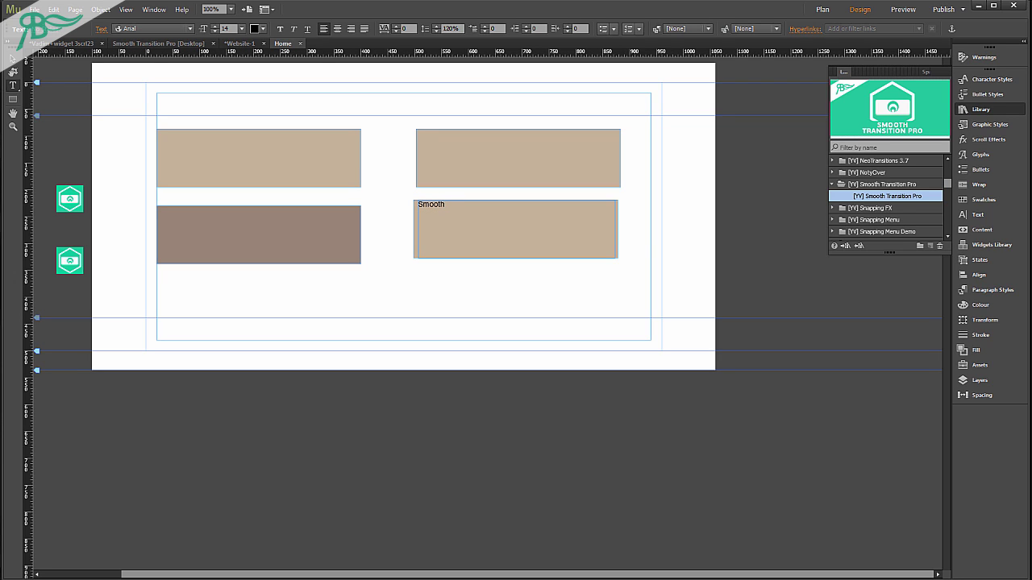
pyautogui.write('Smooth Transition Pro')
# Centre the text and set it in PF BeauSans Pro Thin, trying sizes 40 and 30
pyautogui.hotkey('ctrl', 'a')
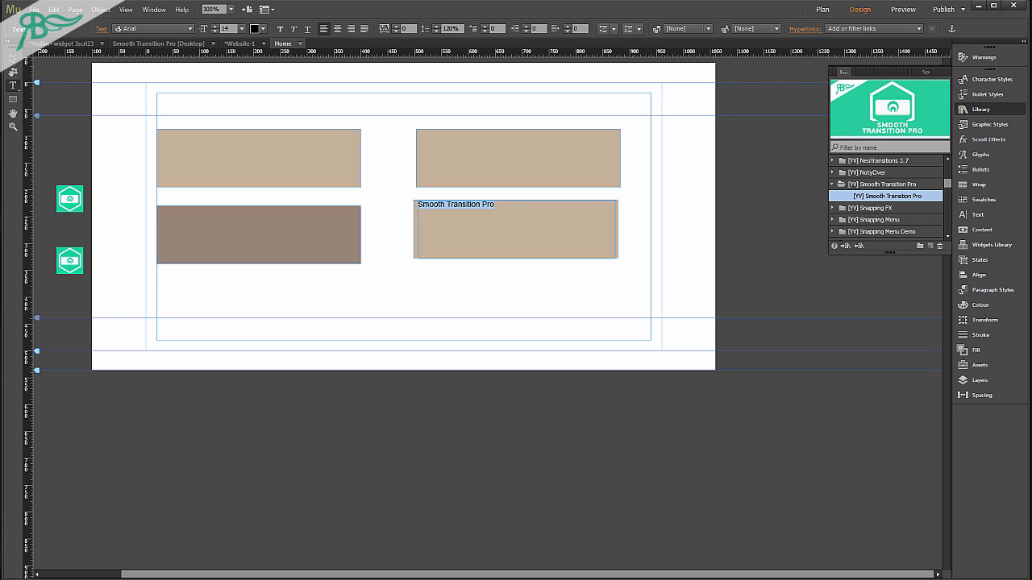
pyautogui.click(226, 29)
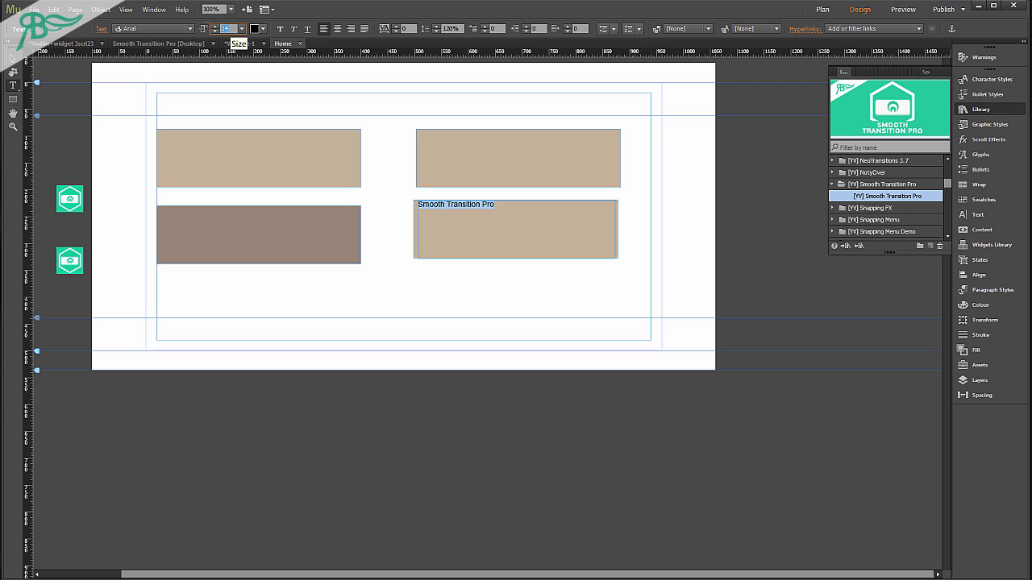
pyautogui.write('4')
pyautogui.press('Return')
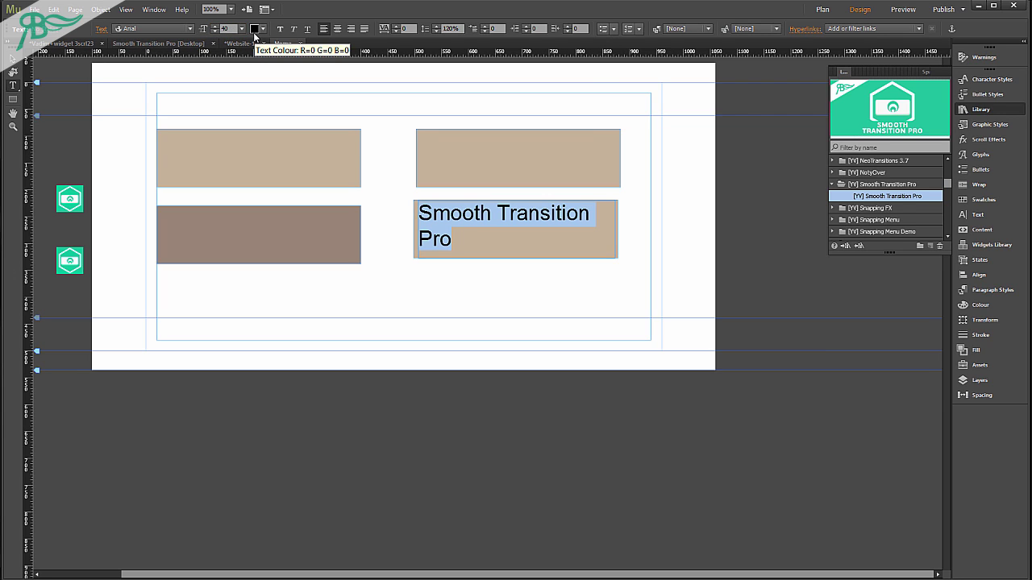
pyautogui.click(226, 29)
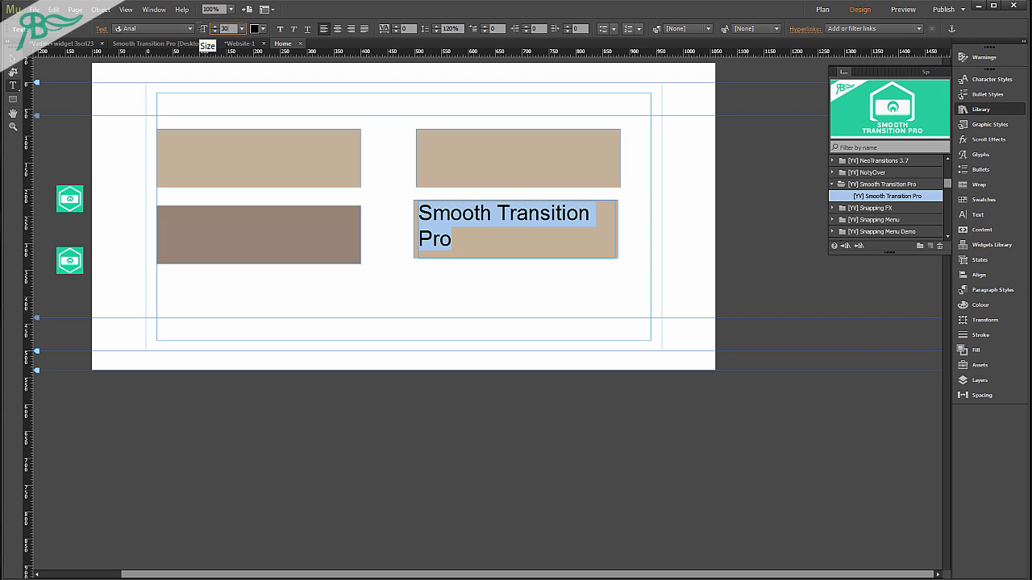
pyautogui.press('Return')
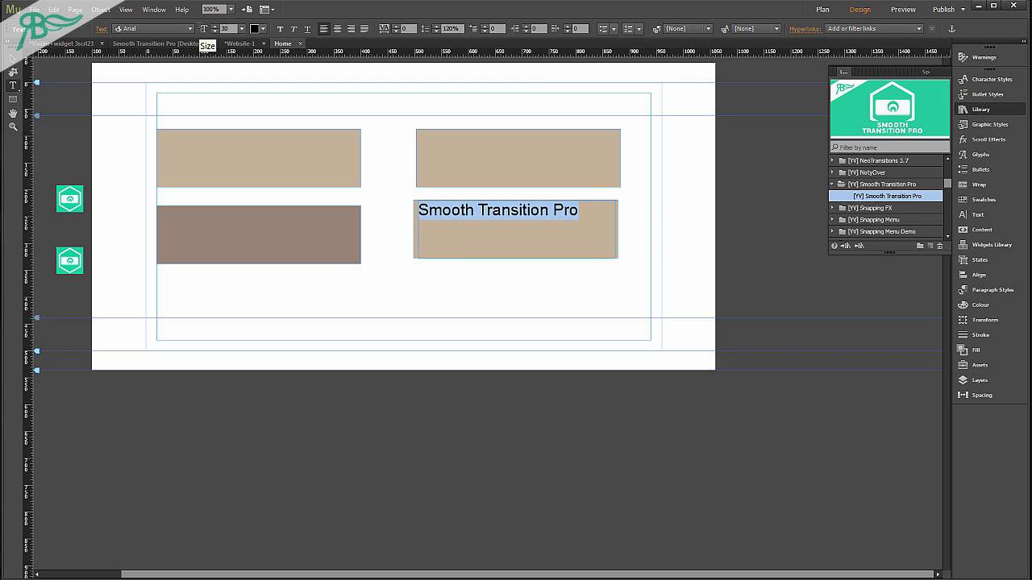
pyautogui.click(337, 29)
pyautogui.click(137, 30)
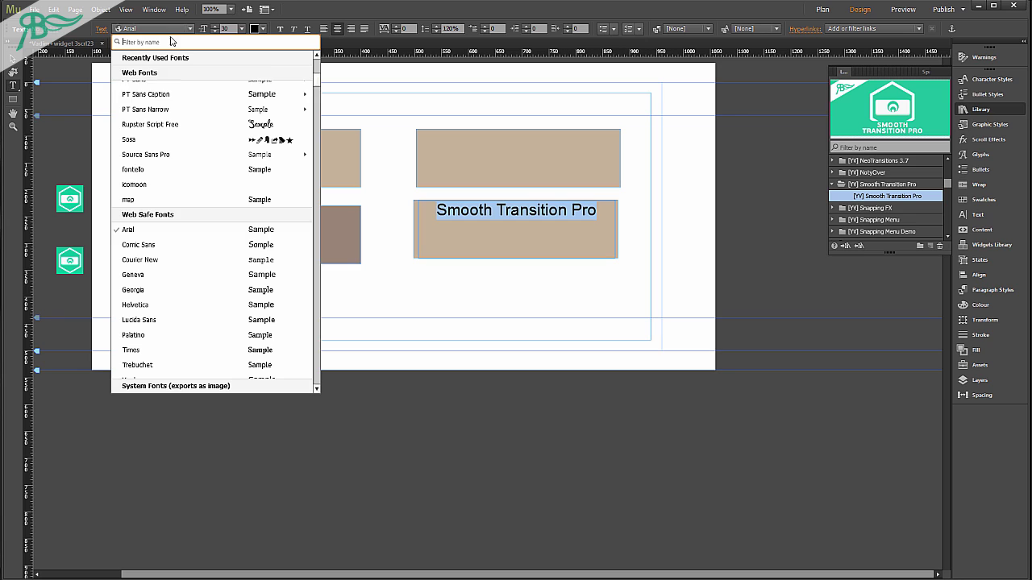
pyautogui.scroll(5, 182, 104)
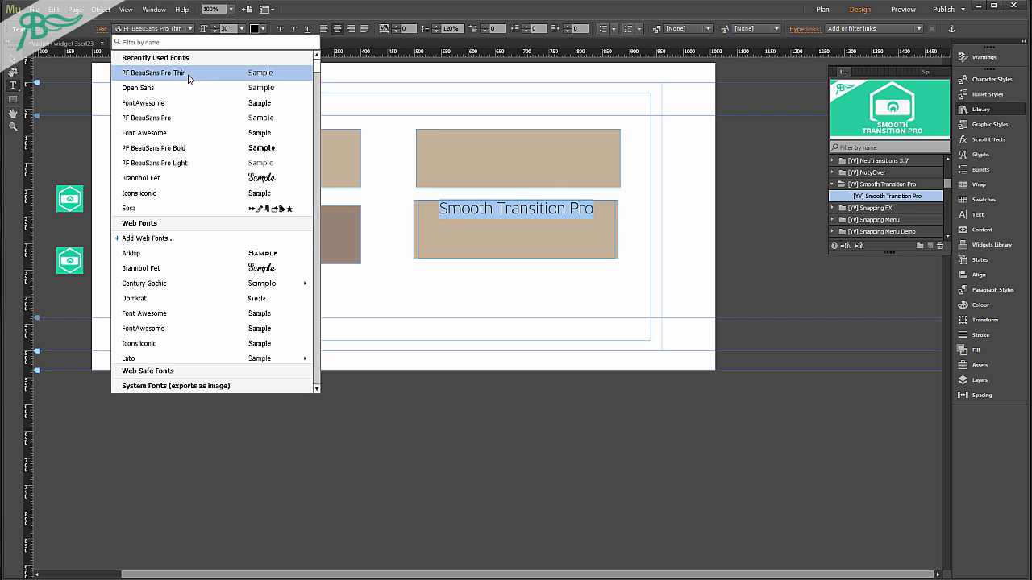
pyautogui.click(189, 78)
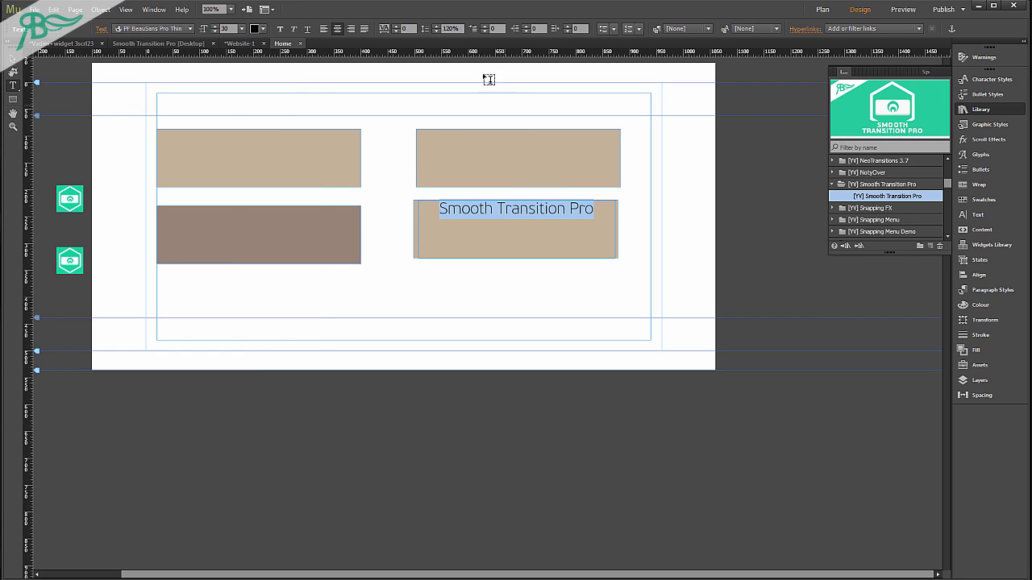
# Finalize the label at font size 35 with 300% line spacing
pyautogui.click(450, 29)
pyautogui.write('2')
pyautogui.press('Return')
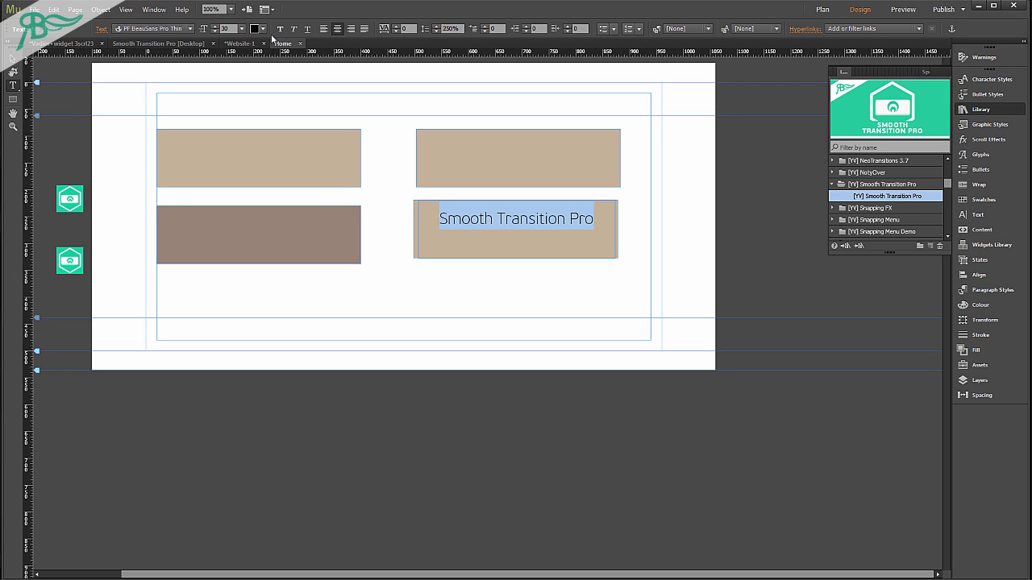
pyautogui.click(226, 29)
pyautogui.write('35')
pyautogui.press('Return')
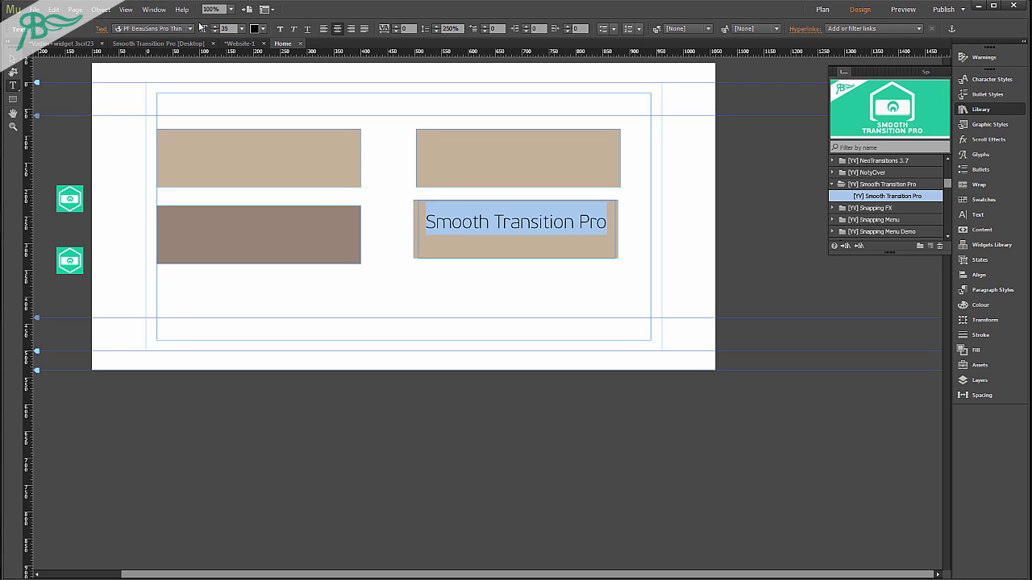
pyautogui.click(453, 29)
pyautogui.write('3')
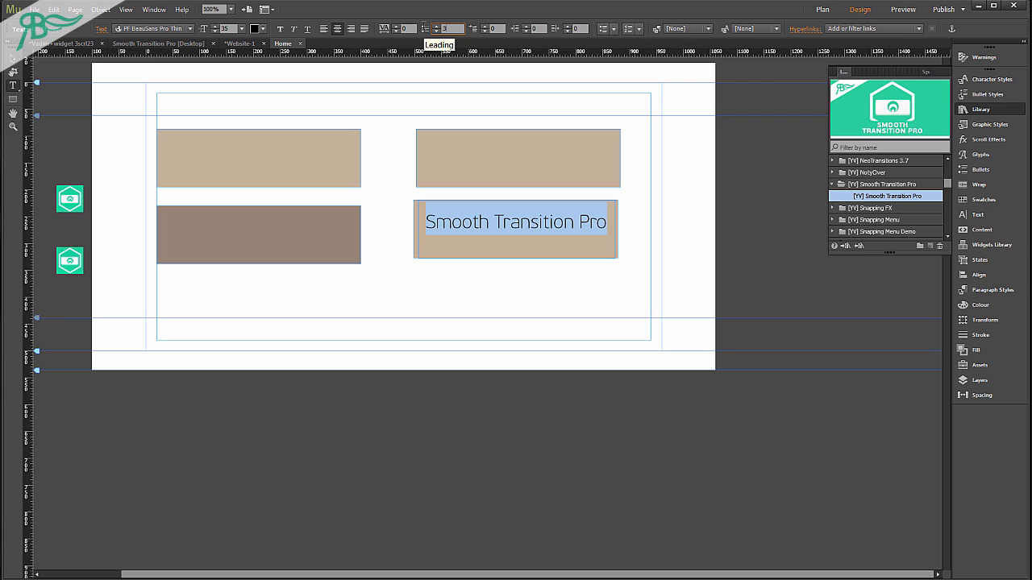
pyautogui.write('00')
pyautogui.press('Return')
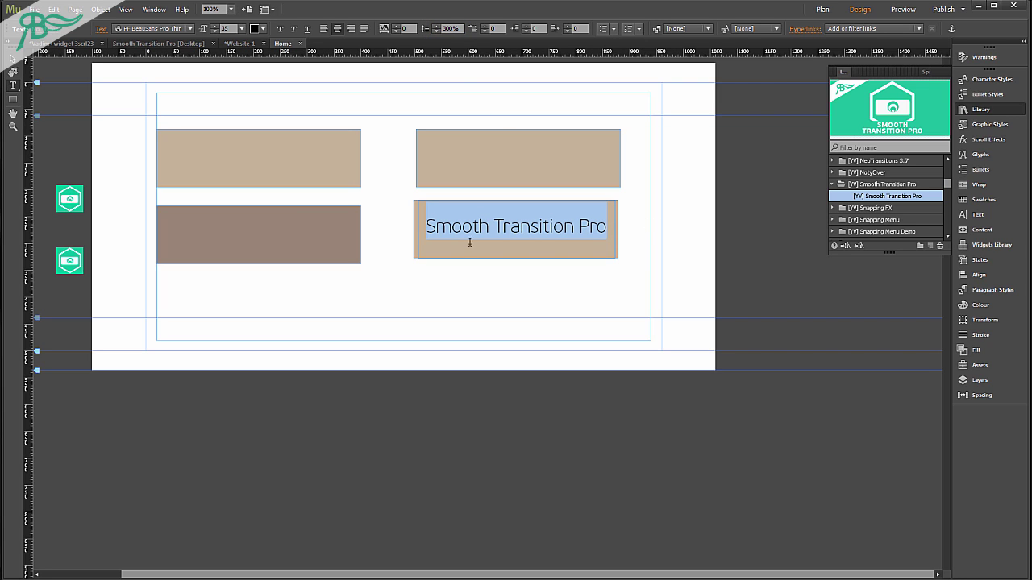
pyautogui.click(10, 58)
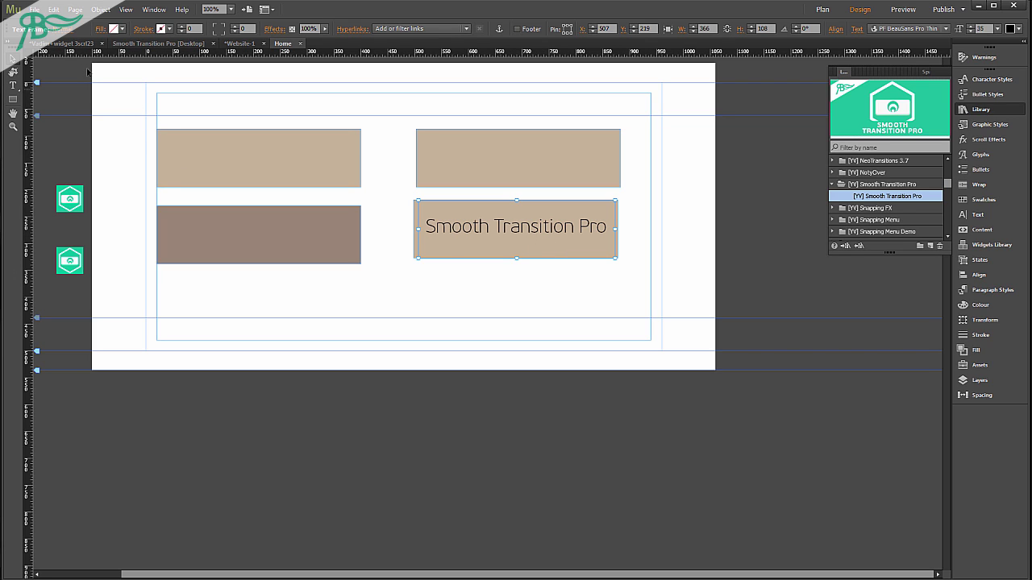
# Show the Text panel from the Window menu and leave the label's colour black
pyautogui.click(64, 29)
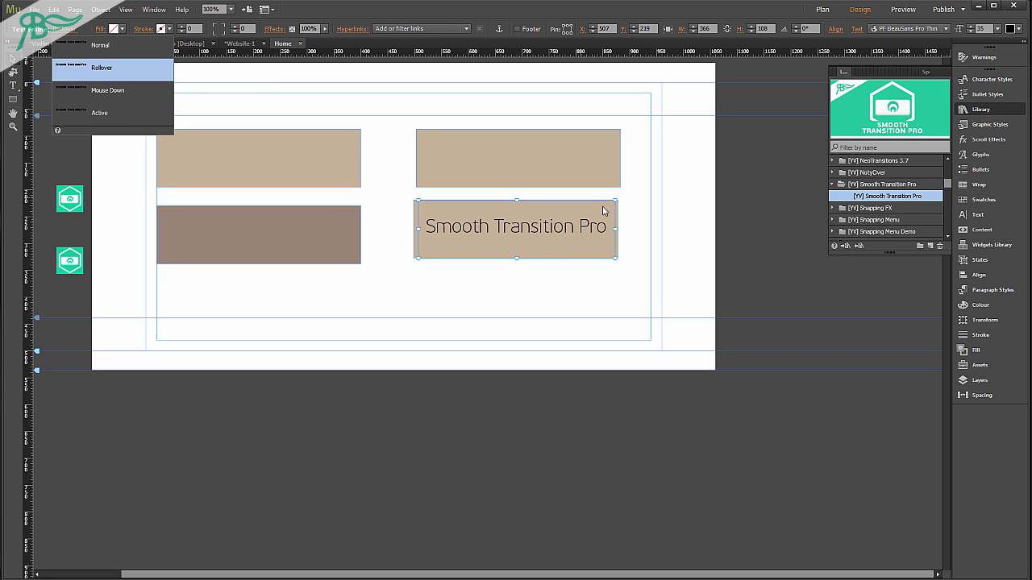
pyautogui.click(546, 166)
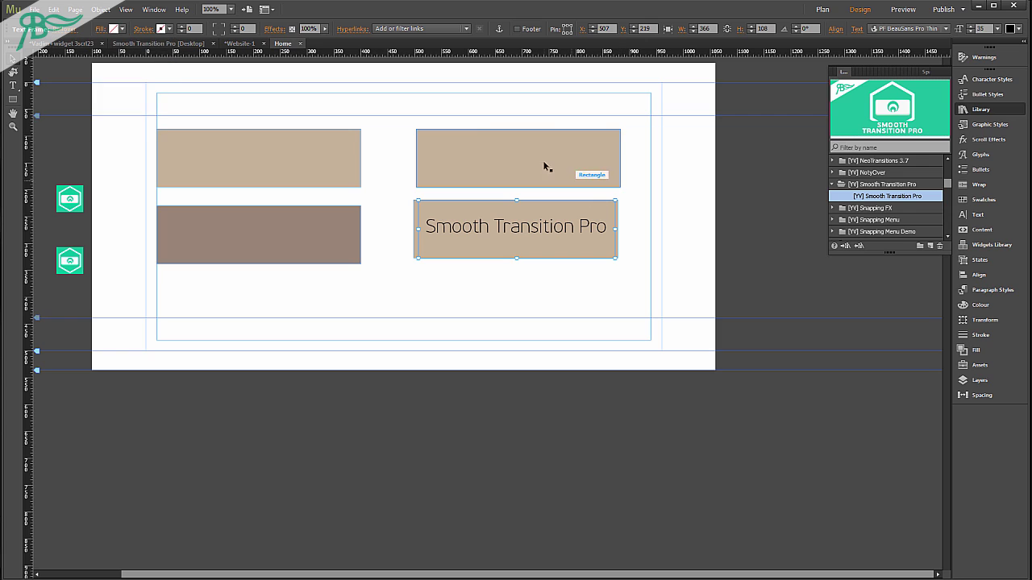
pyautogui.click(153, 11)
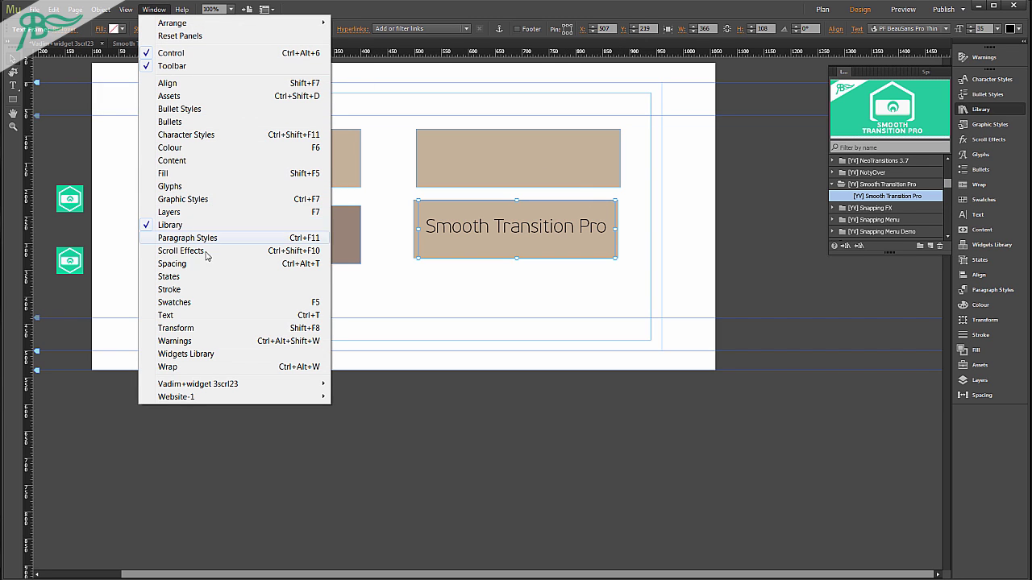
pyautogui.click(204, 316)
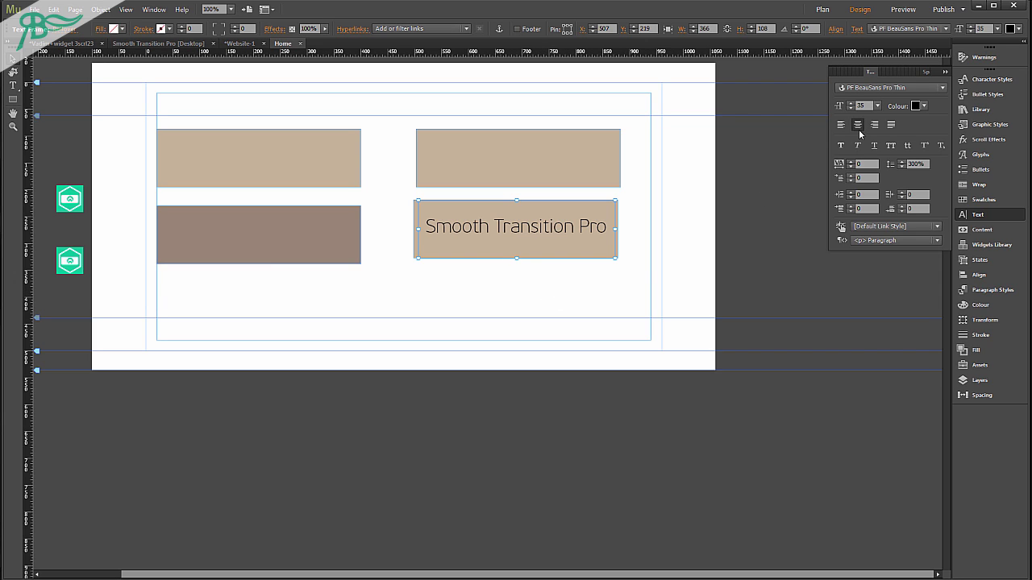
pyautogui.click(915, 108)
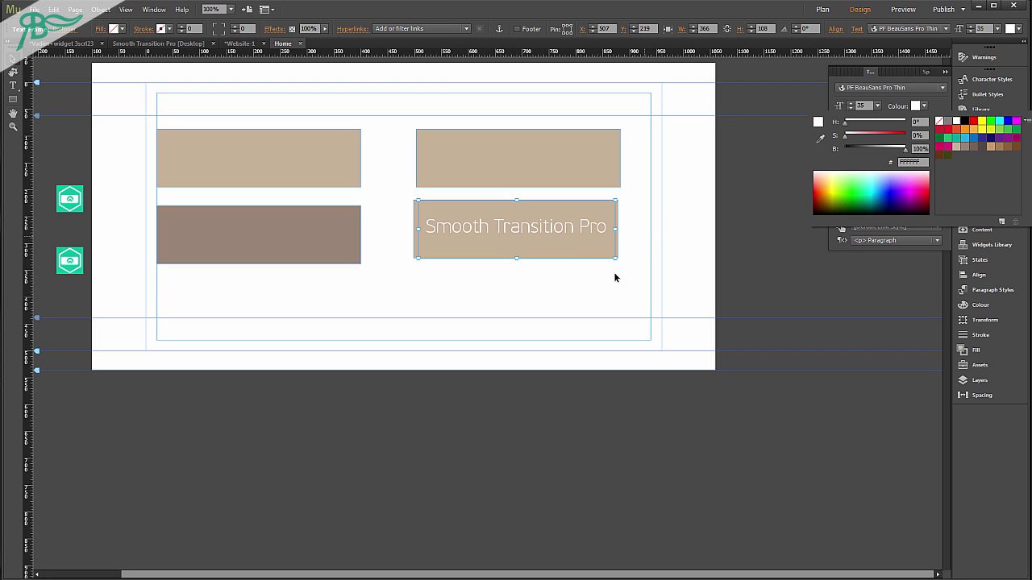
pyautogui.click(609, 282)
pyautogui.click(538, 234)
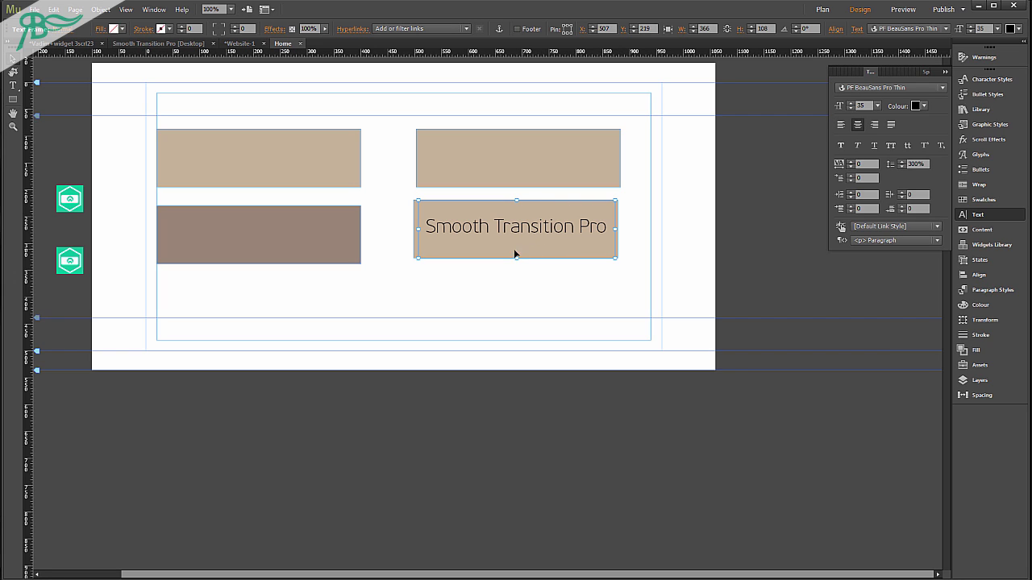
pyautogui.tripleClick(511, 230)
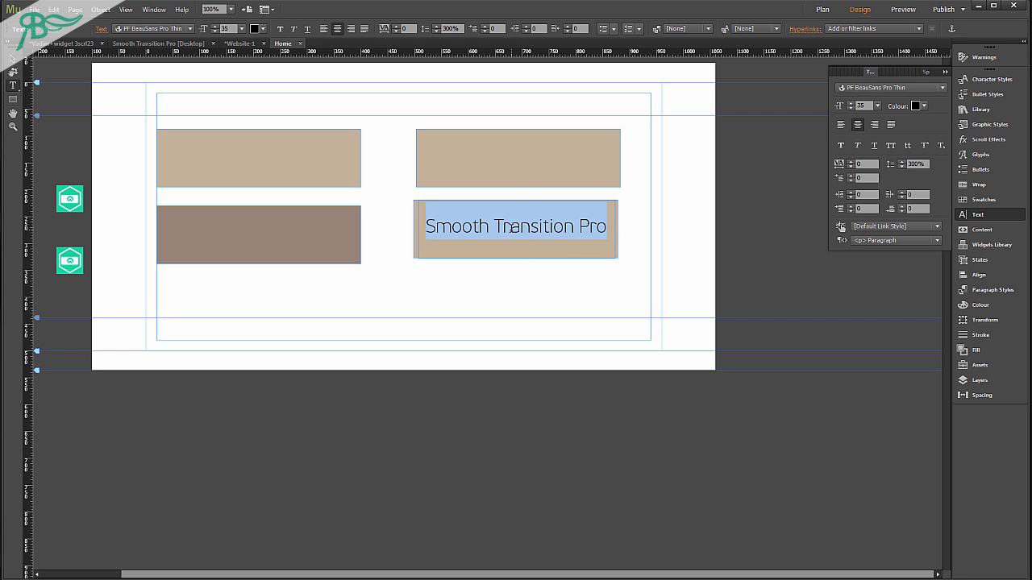
pyautogui.click(441, 225)
pyautogui.moveTo(426, 225); pyautogui.dragTo(634, 239)
pyautogui.click(806, 30)
pyautogui.hotkey('ctrl', 'shift', 'e')
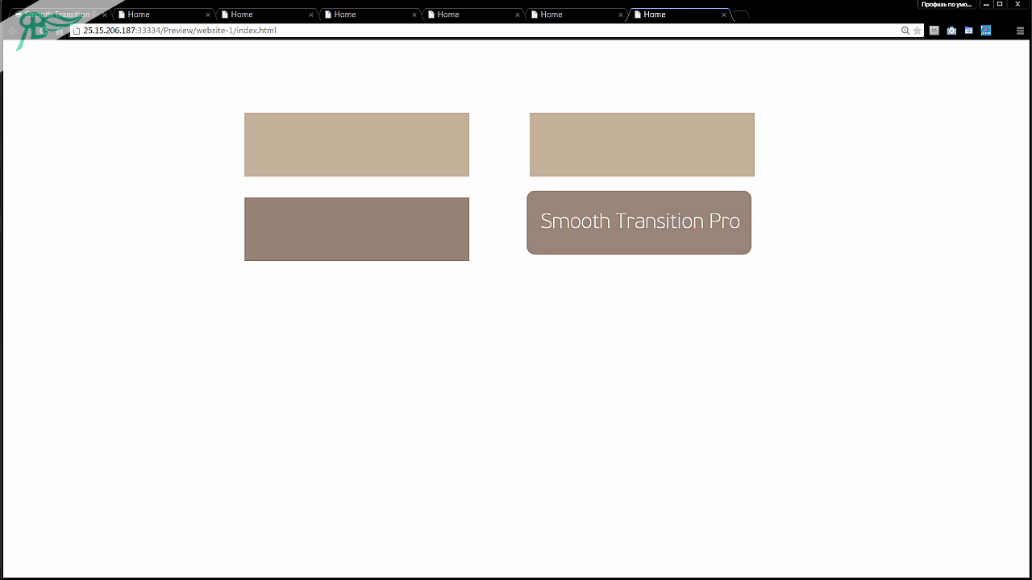
pyautogui.hotkey('alt', 'Tab')
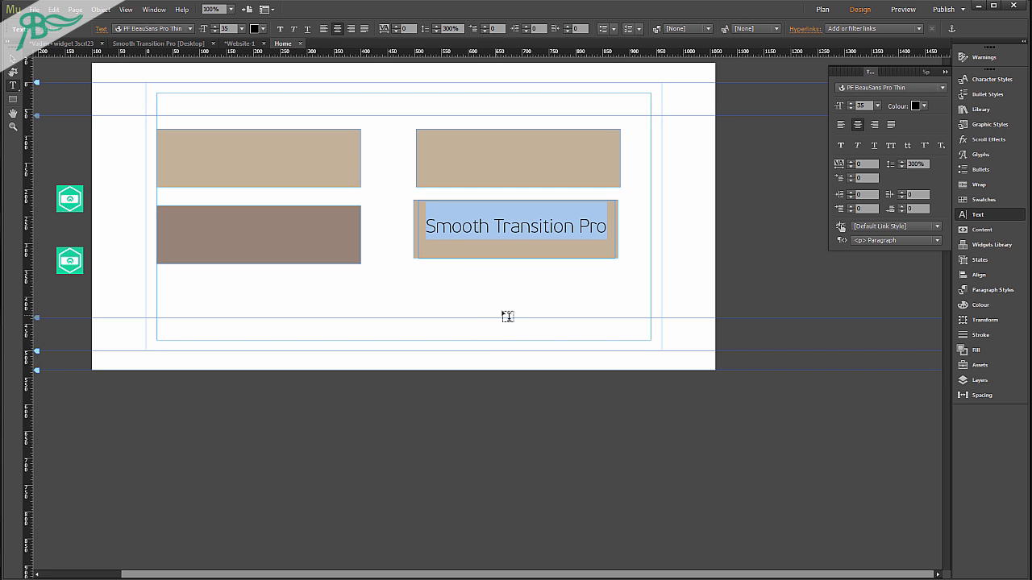
# Clear the 'class two' hyperlink tooltip from the whole Smooth Transition Pro text
pyautogui.click(500, 240)
pyautogui.click(517, 229)
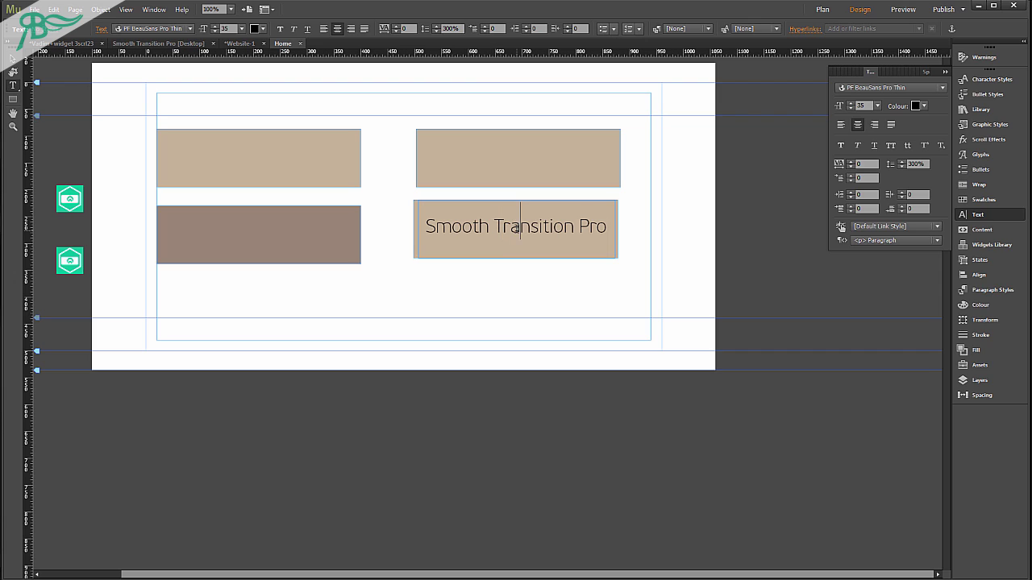
pyautogui.tripleClick(517, 229)
pyautogui.click(805, 29)
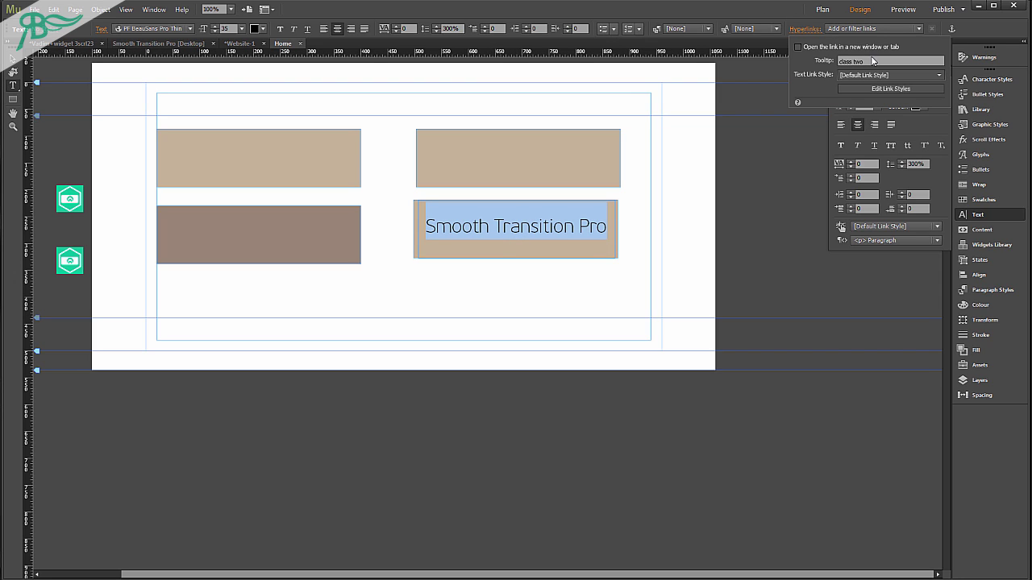
pyautogui.tripleClick(871, 57)
pyautogui.press('BackSpace')
pyautogui.click(495, 224)
# Give the words 'Transition Pro' and 'Smooth' each a 'class two' tooltip
pyautogui.moveTo(494, 226); pyautogui.dragTo(607, 230)
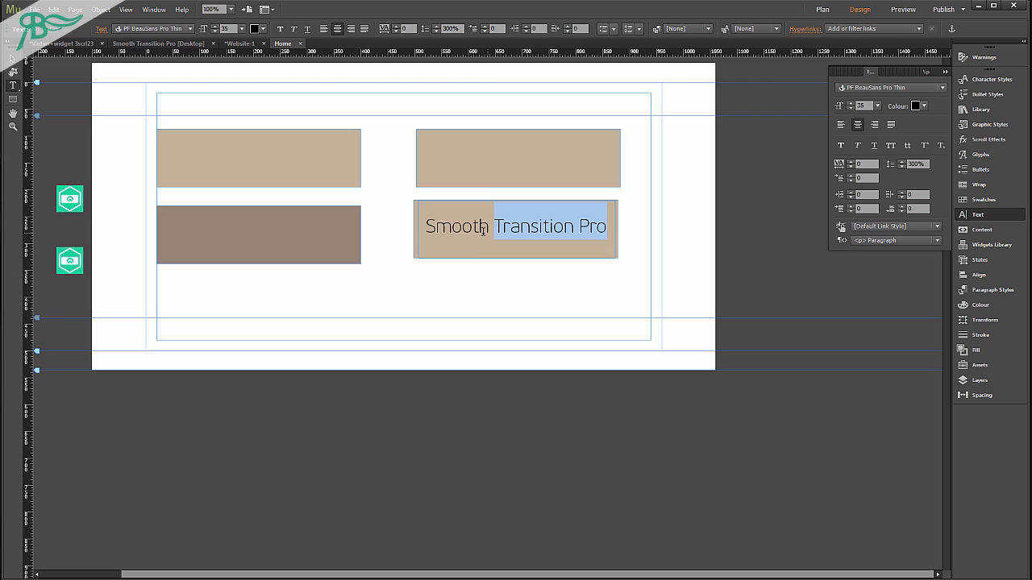
pyautogui.click(804, 29)
pyautogui.click(853, 60)
pyautogui.write('class two')
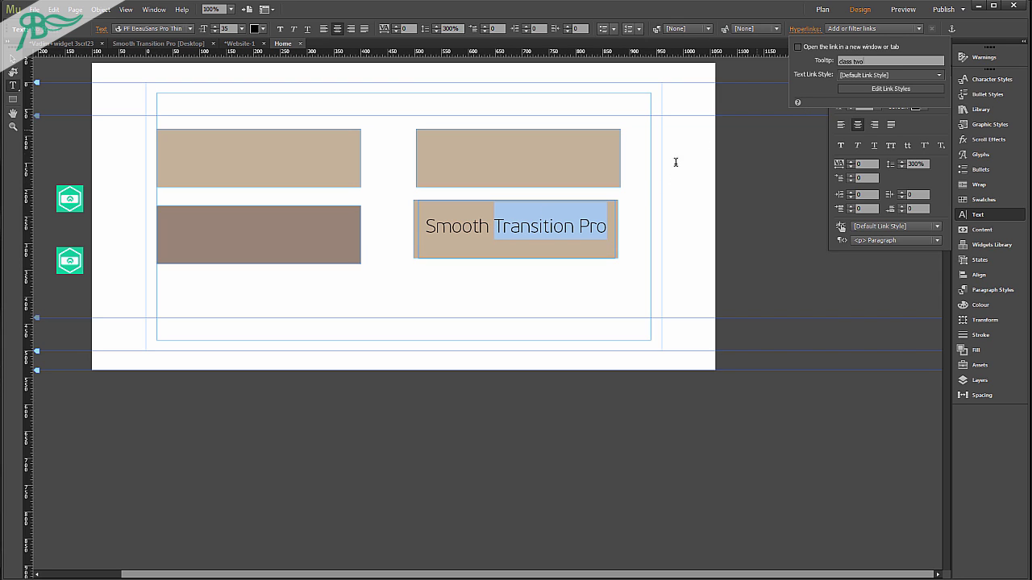
pyautogui.click(489, 227)
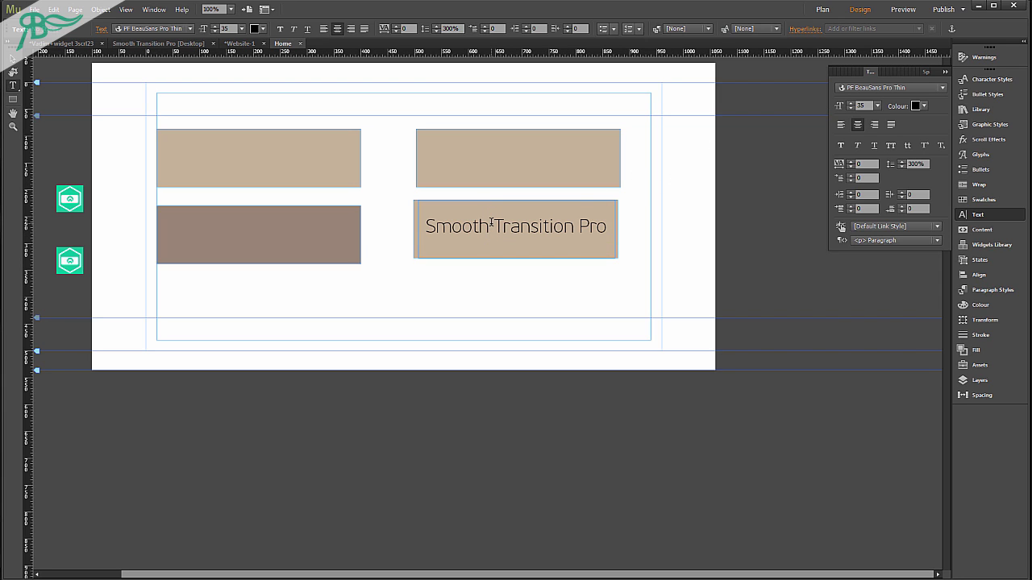
pyautogui.moveTo(491, 224); pyautogui.dragTo(409, 231)
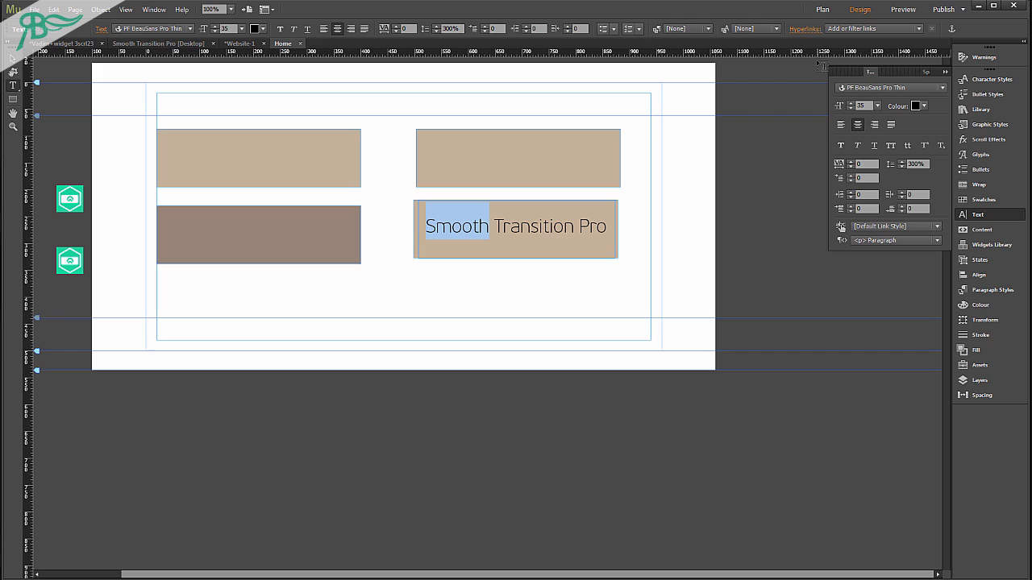
pyautogui.click(805, 29)
pyautogui.write('class two')
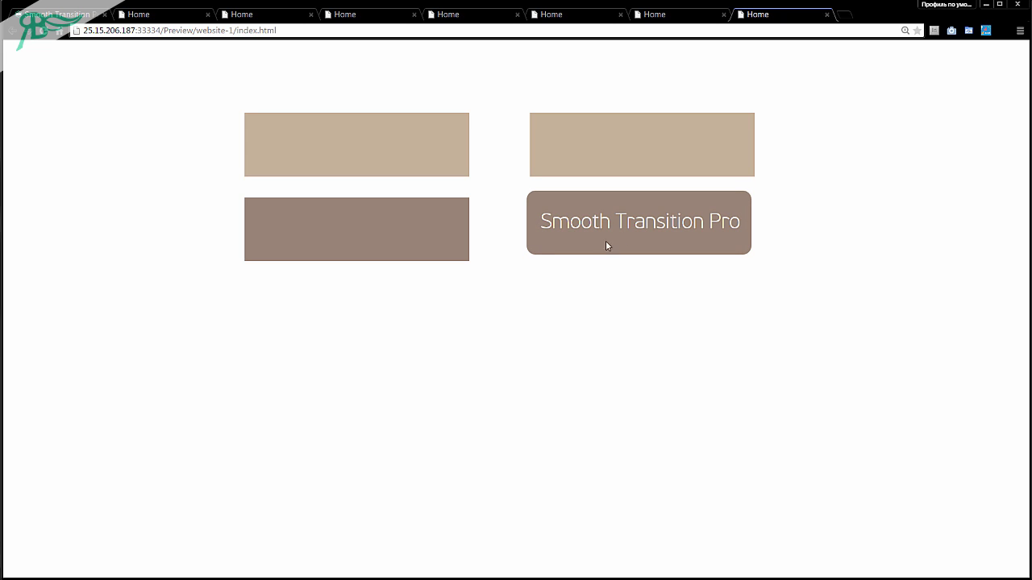
# Back in Muse, nudge the dark brown rectangle slightly up and right
pyautogui.hotkey('alt', 'Tab')
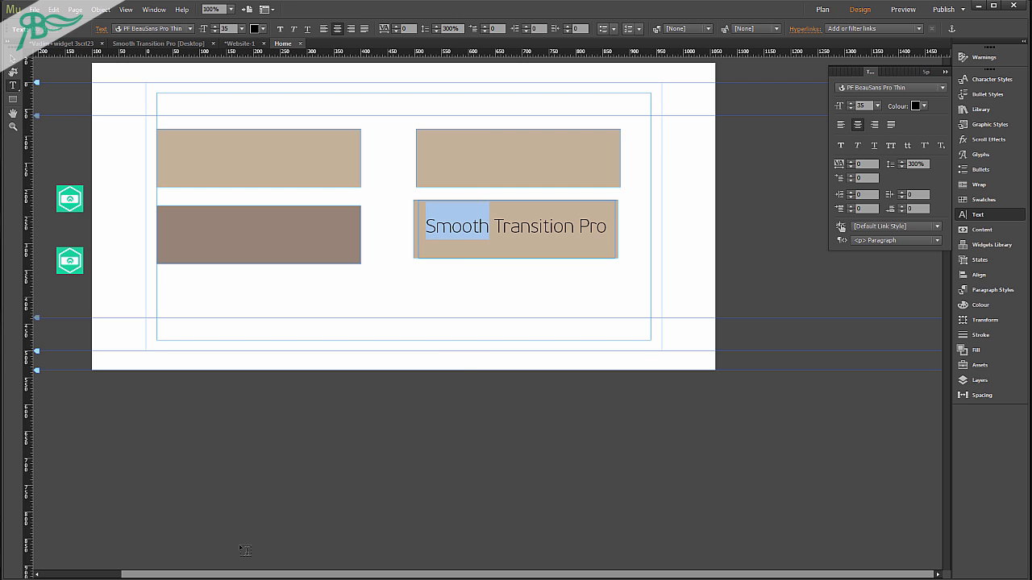
pyautogui.click(12, 70)
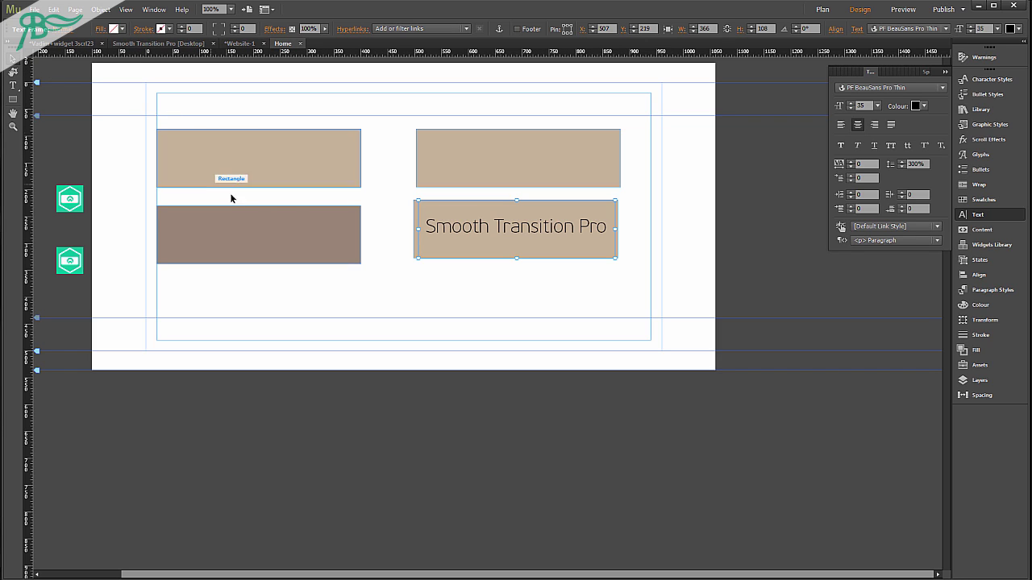
pyautogui.click(412, 349)
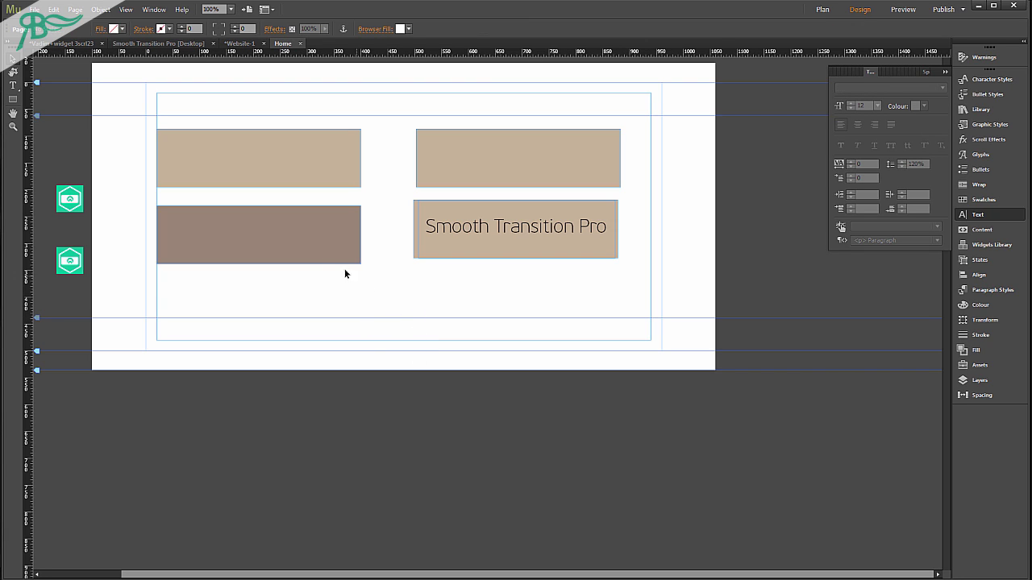
pyautogui.moveTo(302, 247); pyautogui.dragTo(305, 237)
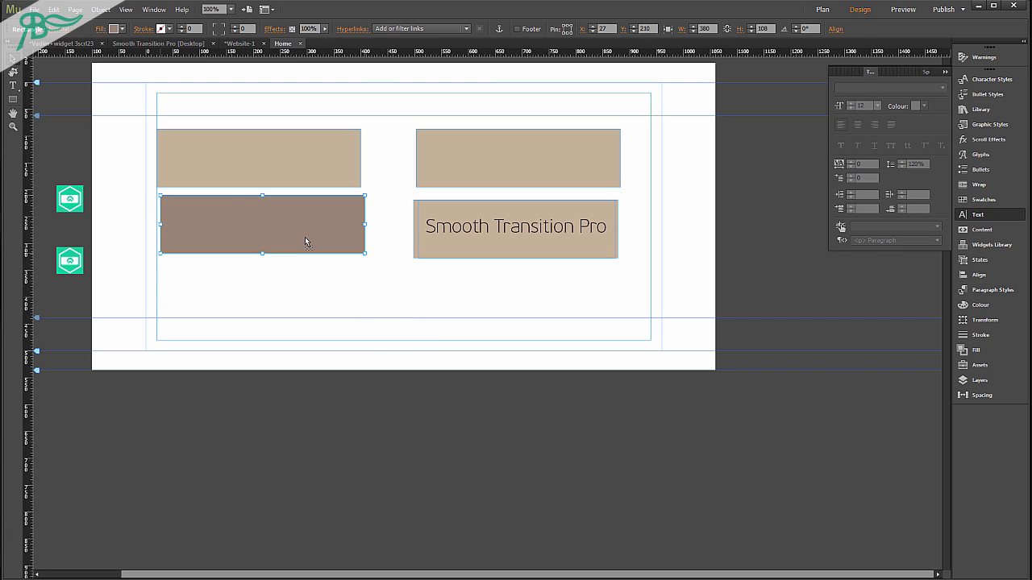
# View the upper-right rectangle's Rollover state, then return it to Normal
pyautogui.click(494, 167)
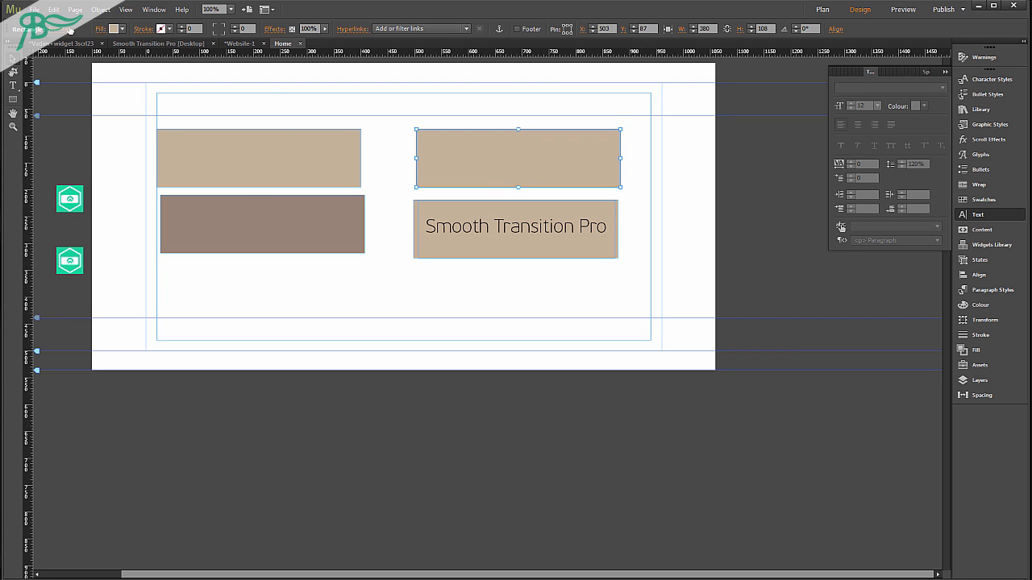
pyautogui.click(69, 31)
pyautogui.click(74, 68)
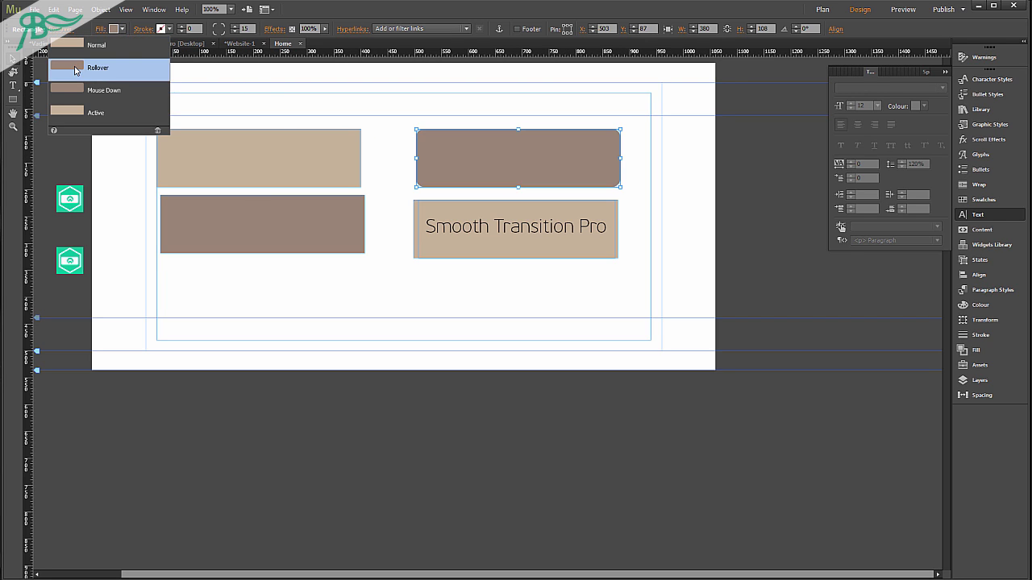
pyautogui.click(77, 50)
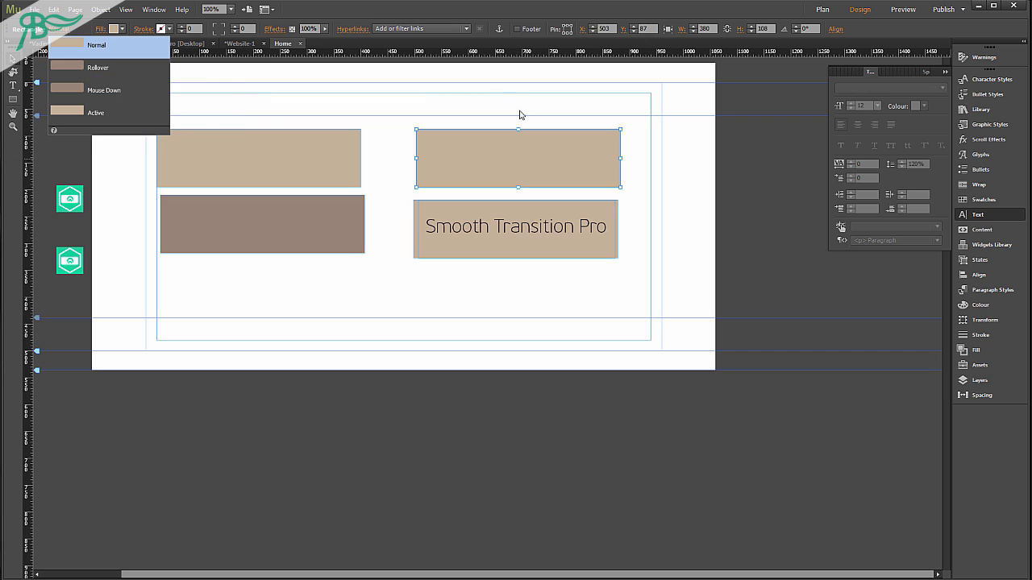
pyautogui.click(441, 93)
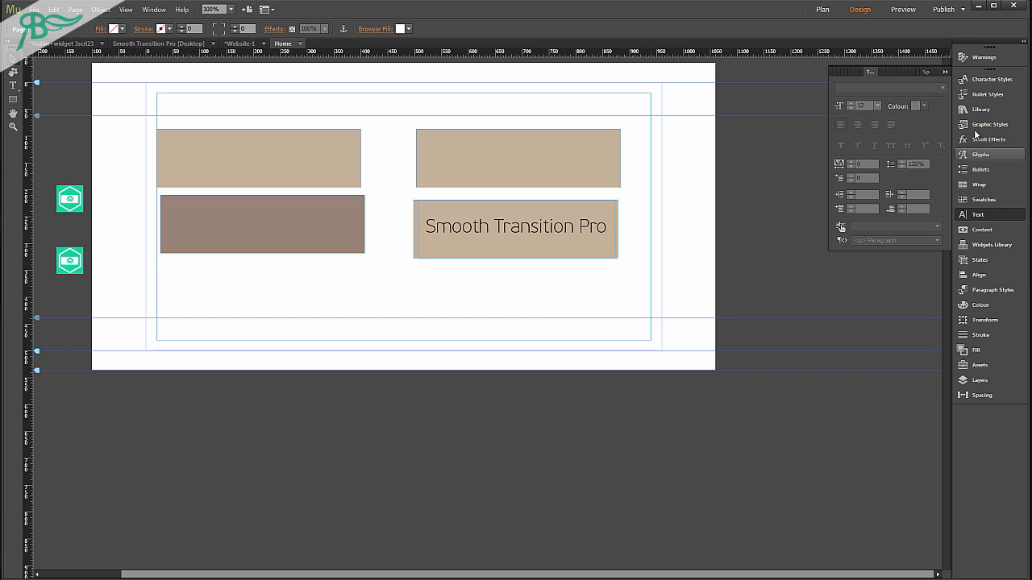
# Drag the Horizontal menu widget from the Widgets Library's Menus section onto the page
pyautogui.click(154, 9)
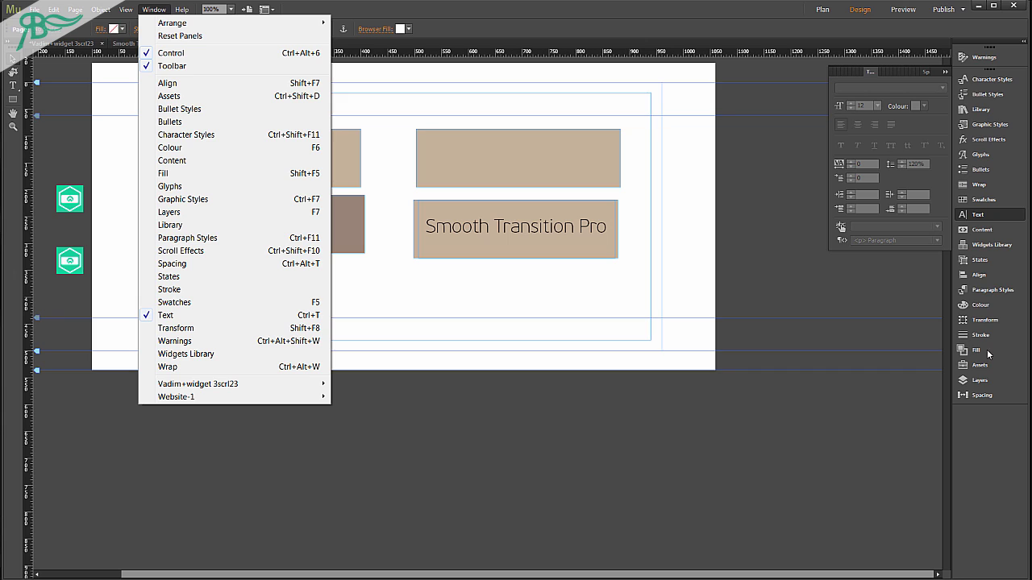
pyautogui.click(992, 245)
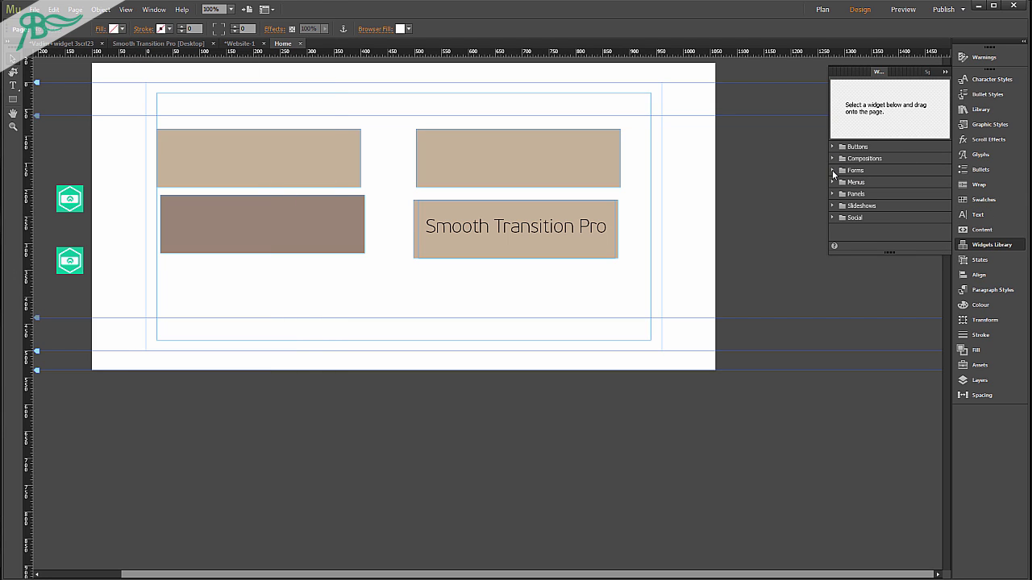
pyautogui.click(834, 182)
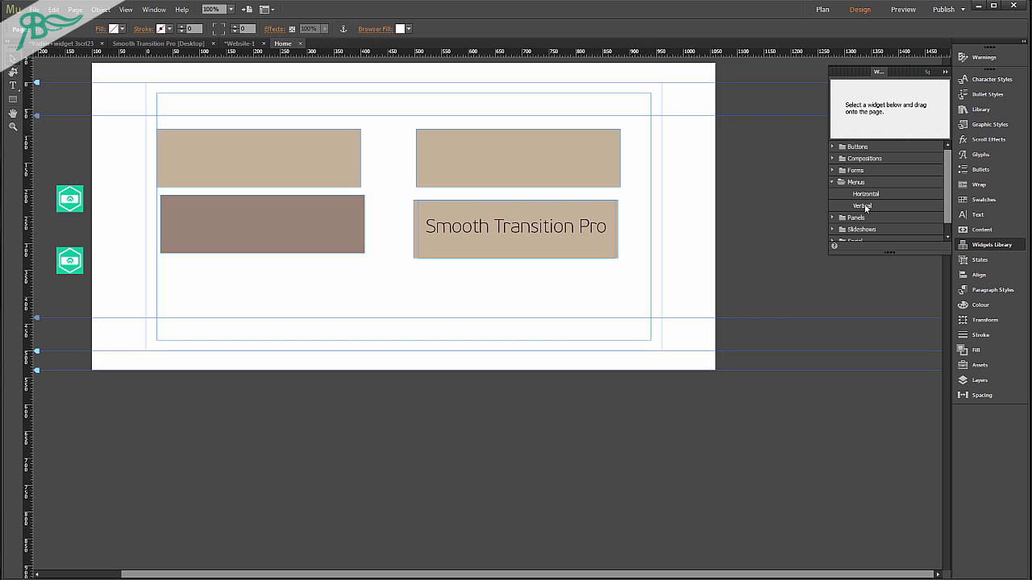
pyautogui.moveTo(866, 195); pyautogui.dragTo(299, 303)
# Make the menu items manual and rename the first item to 'Menu 1'
pyautogui.click(654, 315)
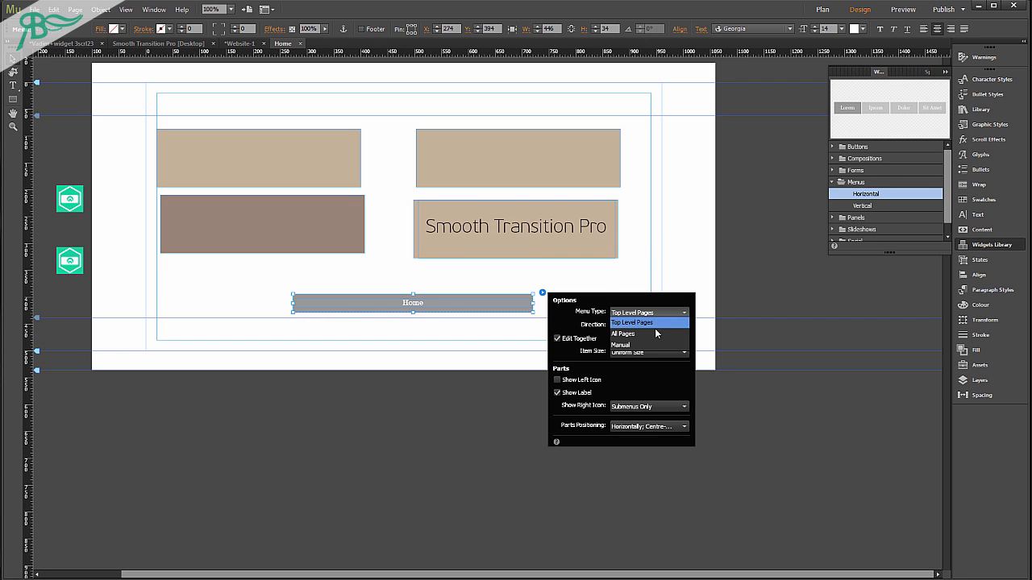
pyautogui.click(656, 345)
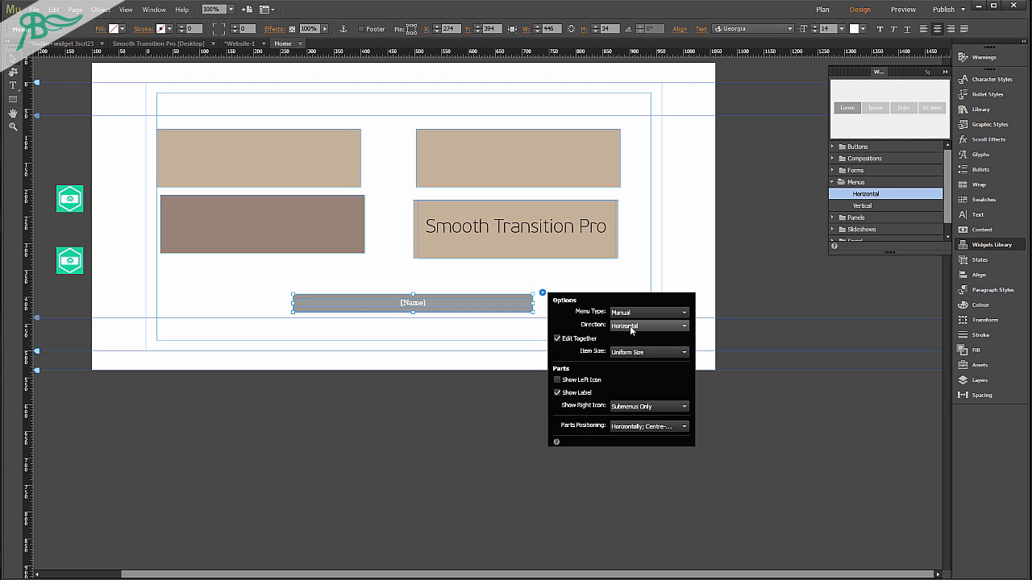
pyautogui.doubleClick(447, 305)
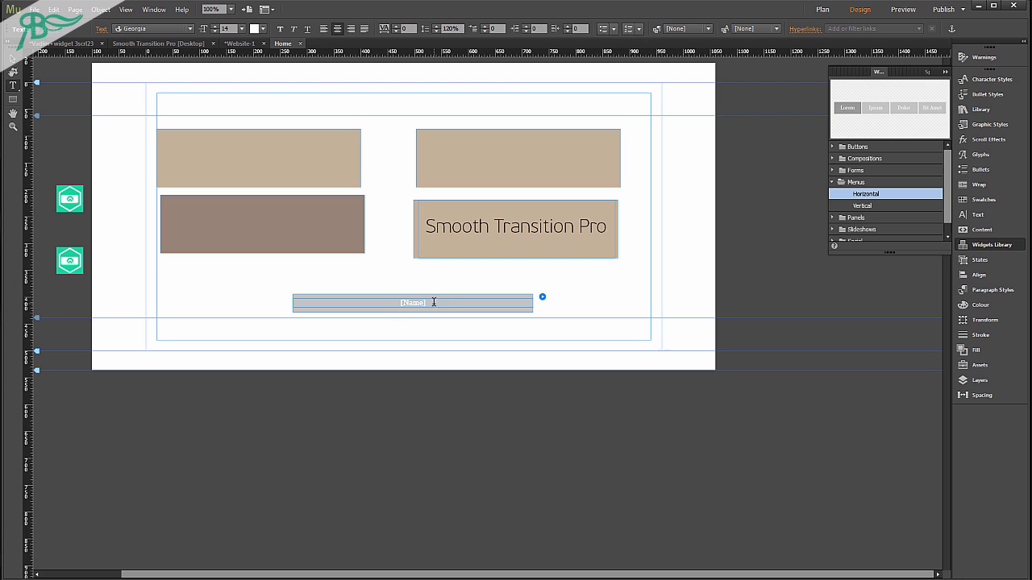
pyautogui.moveTo(432, 302); pyautogui.dragTo(387, 299)
pyautogui.write('Menu 1')
pyautogui.press('Escape')
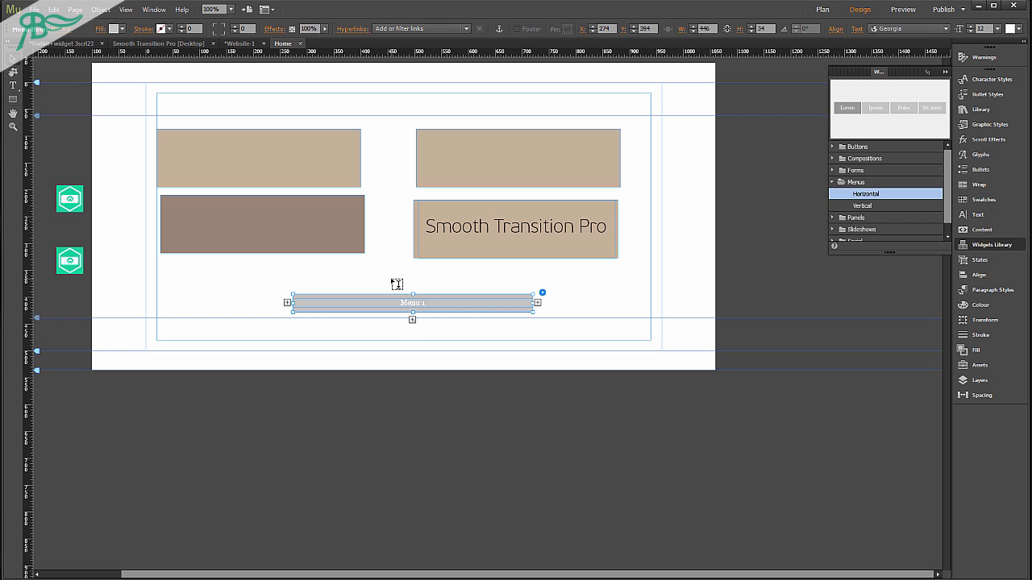
# Add four more items so the menu has five, then select the whole widget
pyautogui.click(537, 303)
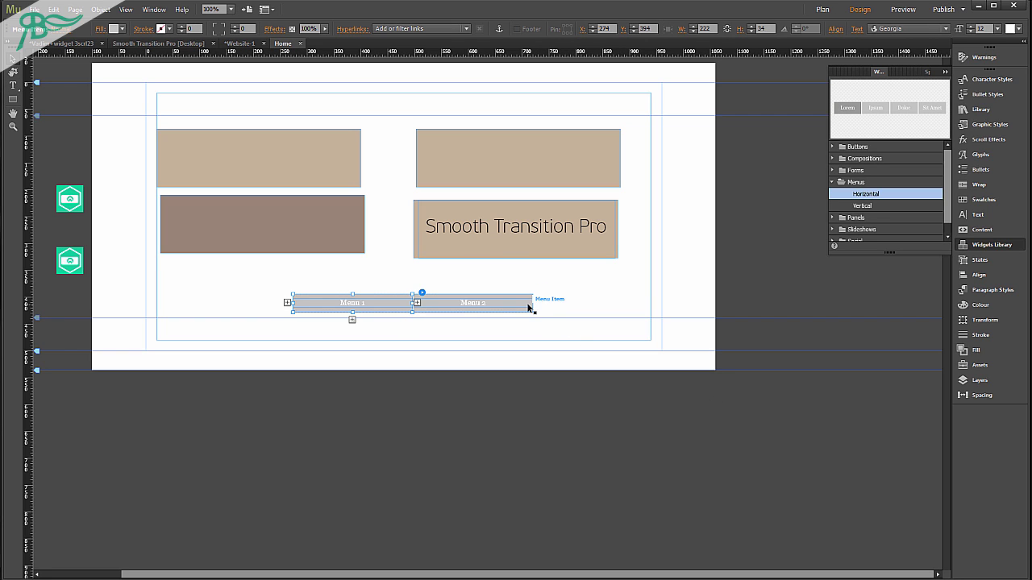
pyautogui.click(537, 302)
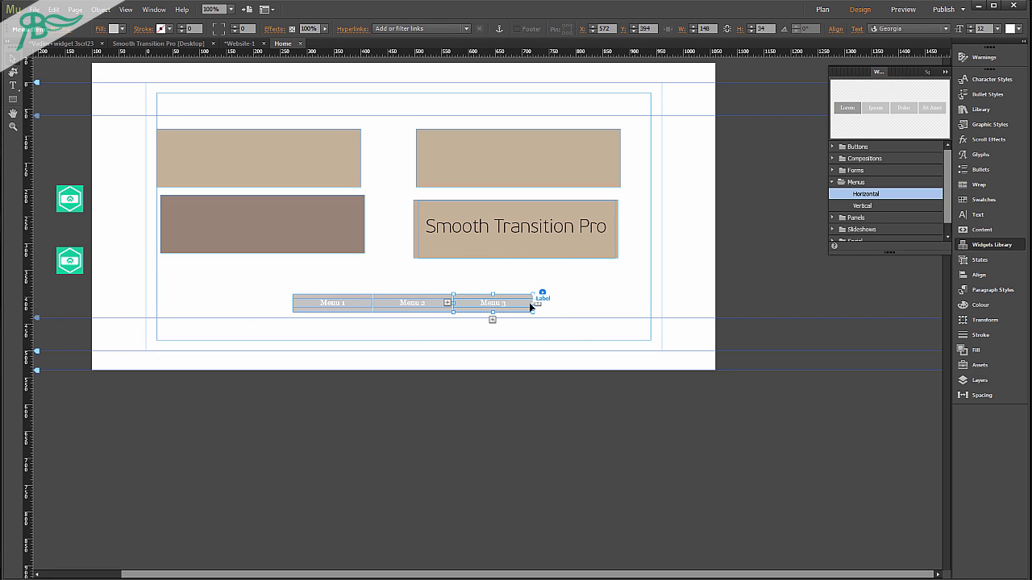
pyautogui.click(537, 303)
pyautogui.click(537, 304)
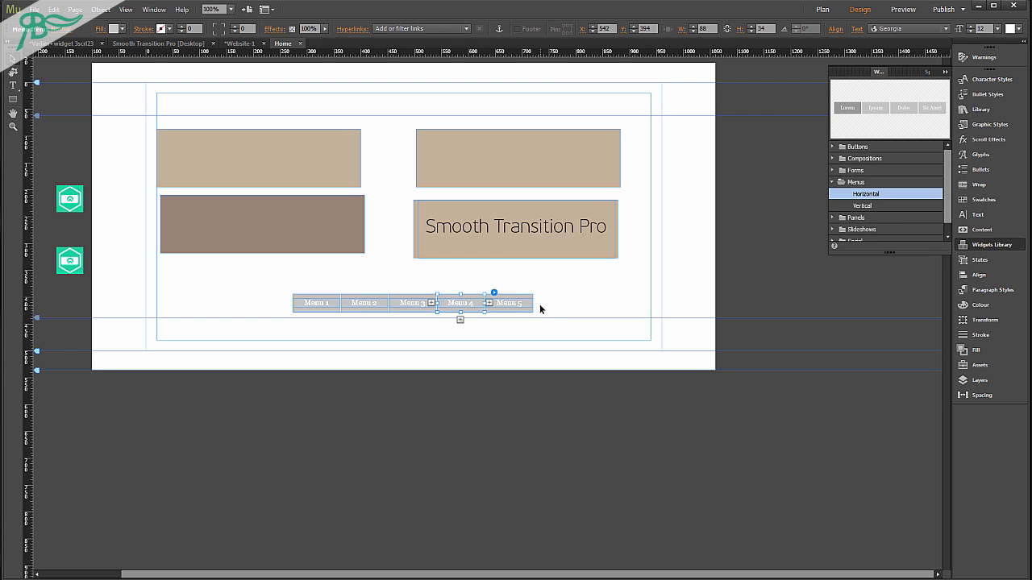
pyautogui.press('Escape')
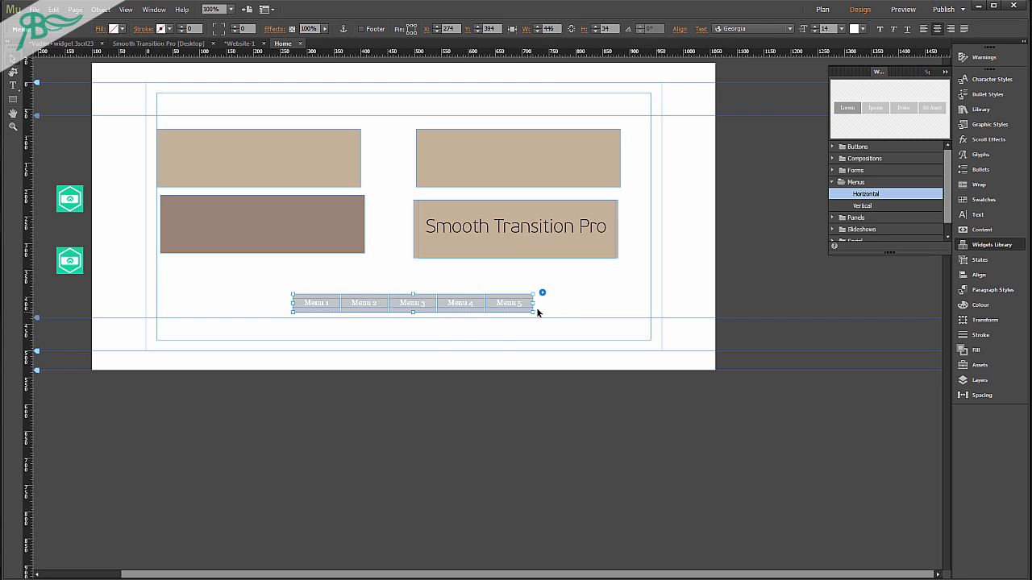
# Widen the menu out to the left and right content guides, 914 px wide
pyautogui.moveTo(534, 304); pyautogui.dragTo(653, 311)
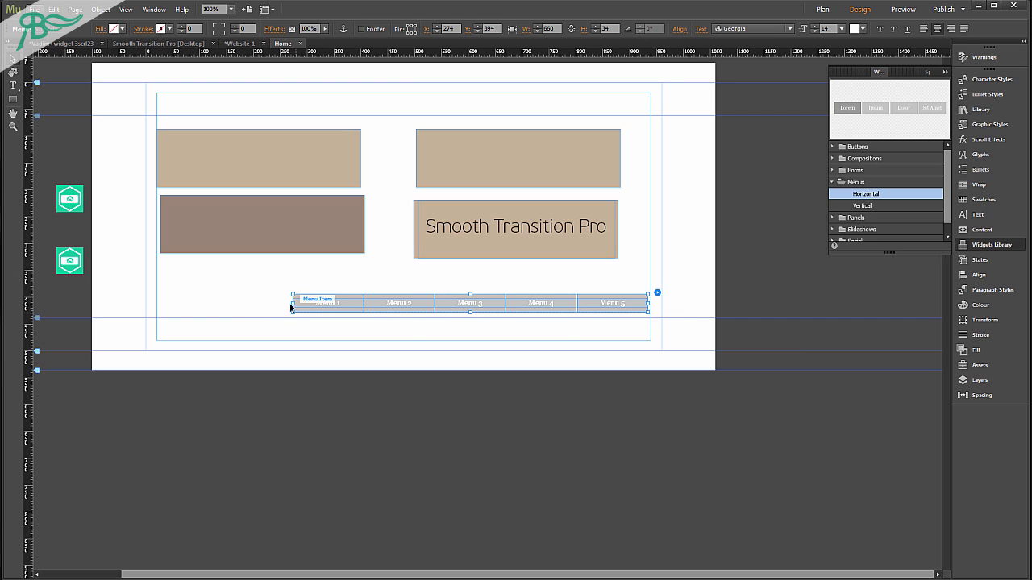
pyautogui.moveTo(292, 305); pyautogui.dragTo(157, 311)
pyautogui.click(186, 329)
# Check each of Menu 1 to Menu 5 is about 181 px wide
pyautogui.click(218, 308)
pyautogui.click(218, 312)
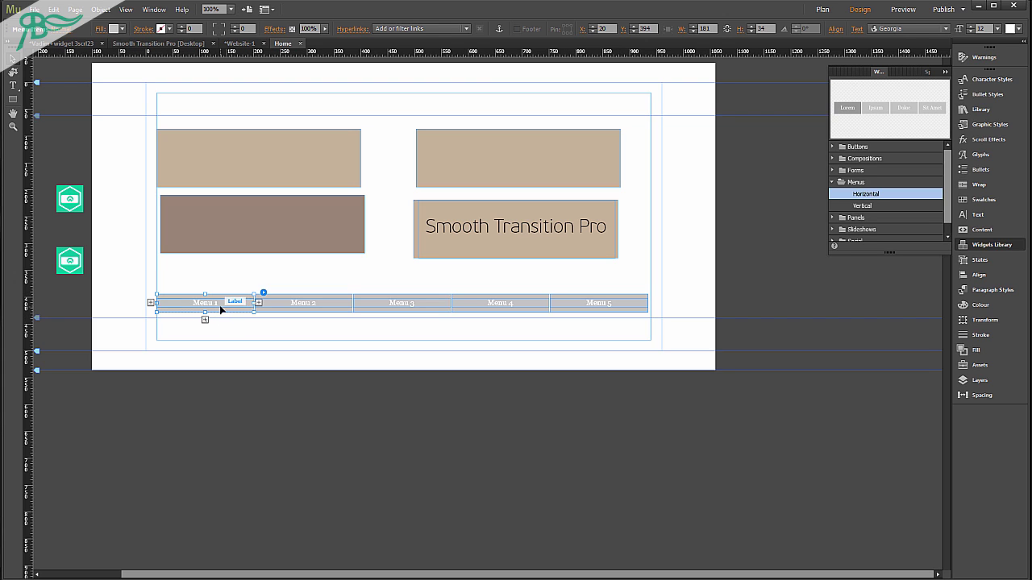
pyautogui.click(270, 307)
pyautogui.click(379, 299)
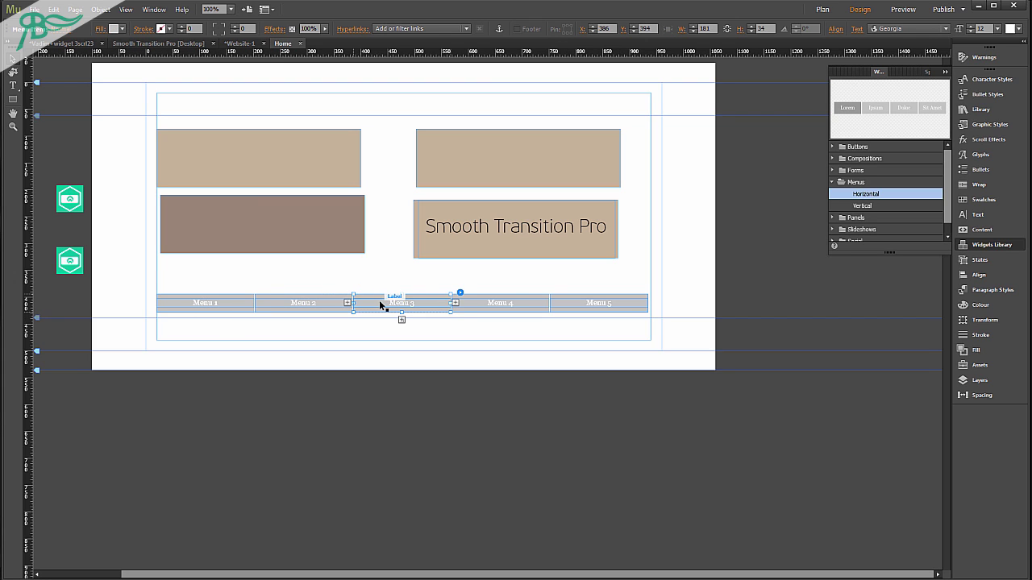
pyautogui.click(481, 300)
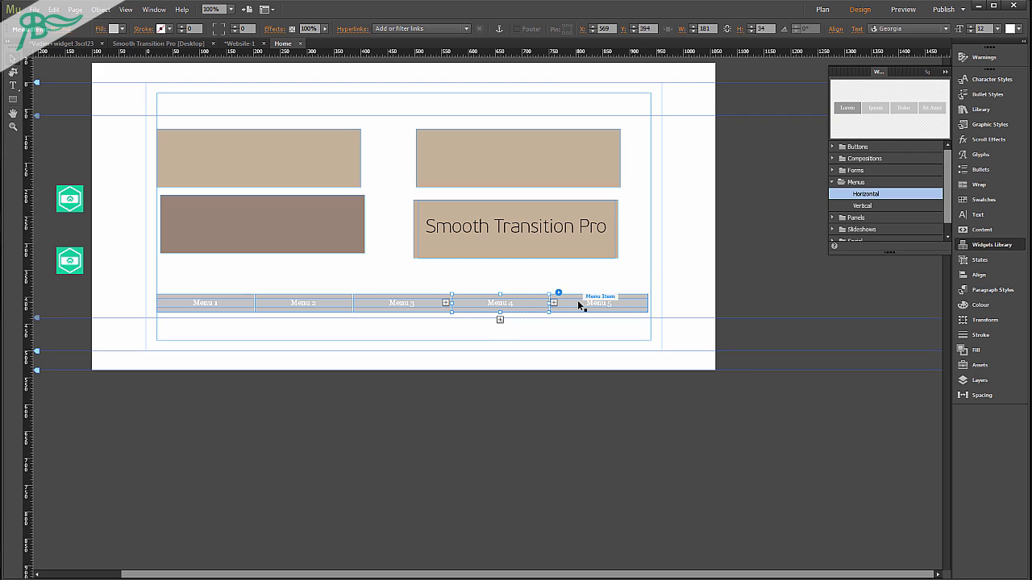
pyautogui.click(577, 301)
pyautogui.click(500, 313)
pyautogui.click(387, 302)
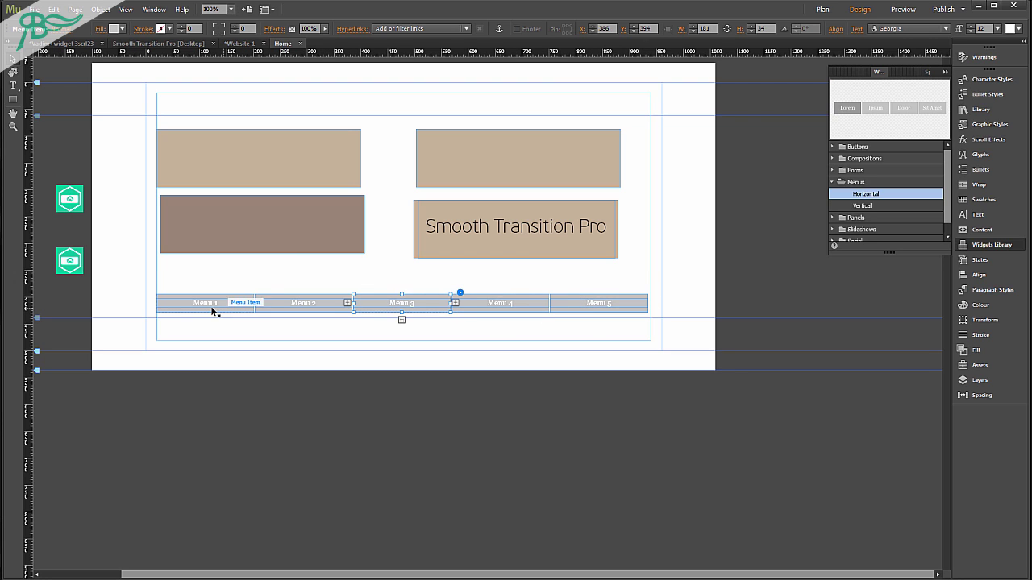
pyautogui.click(214, 305)
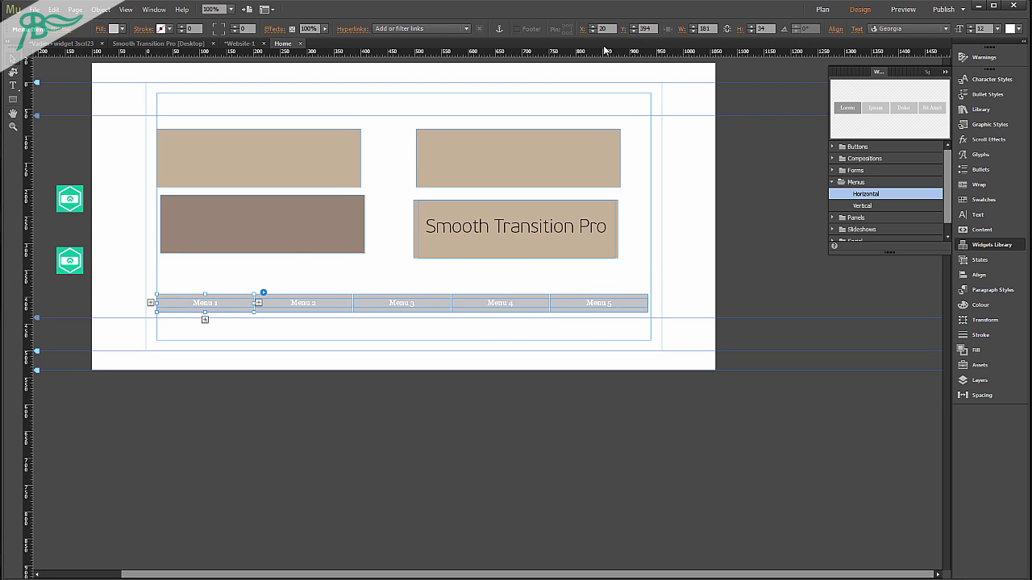
# Delete the 'class one' tooltip from Menu 1's hyperlink options
pyautogui.click(358, 32)
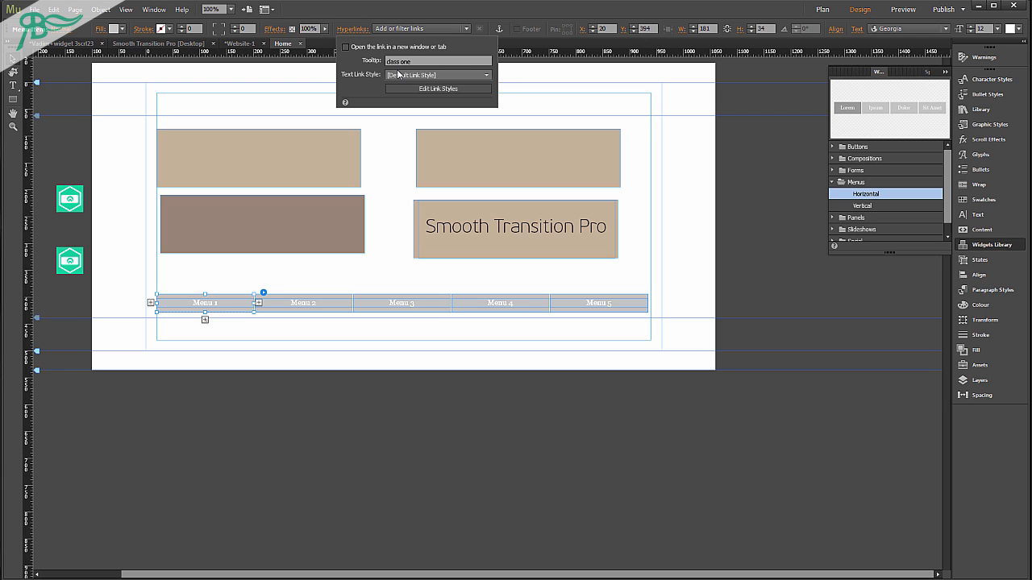
pyautogui.click(327, 302)
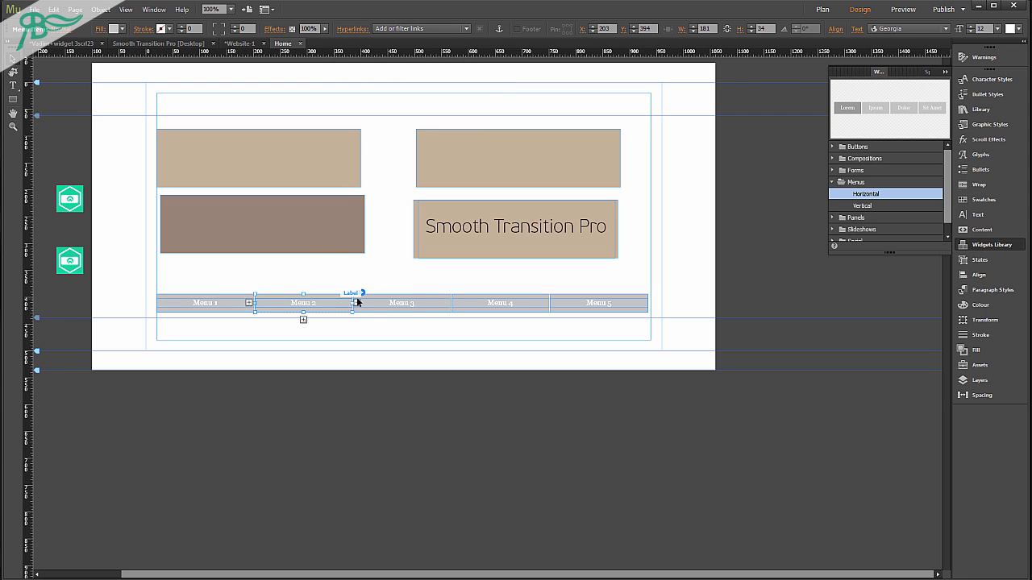
pyautogui.click(431, 305)
pyautogui.click(528, 307)
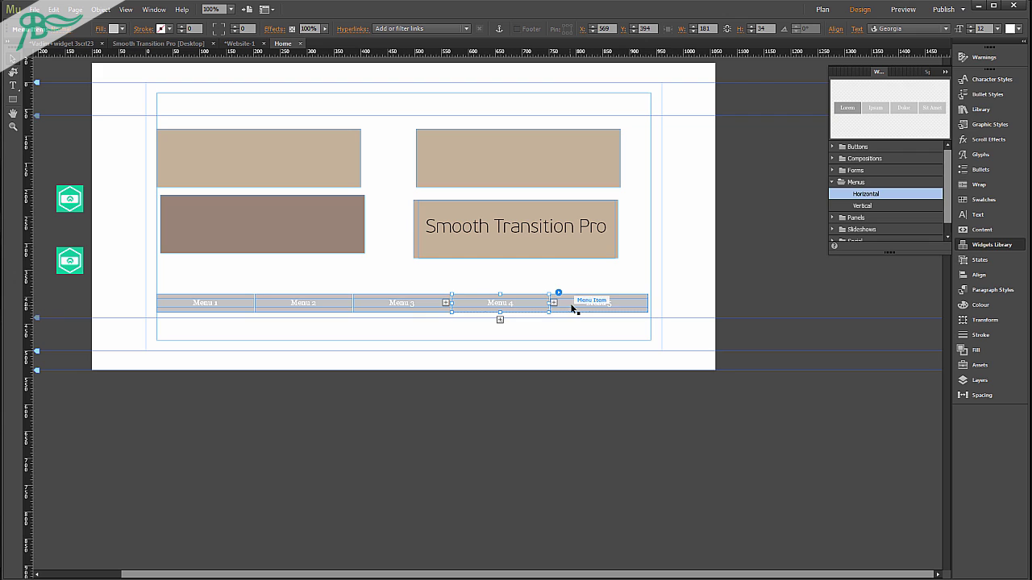
pyautogui.click(246, 303)
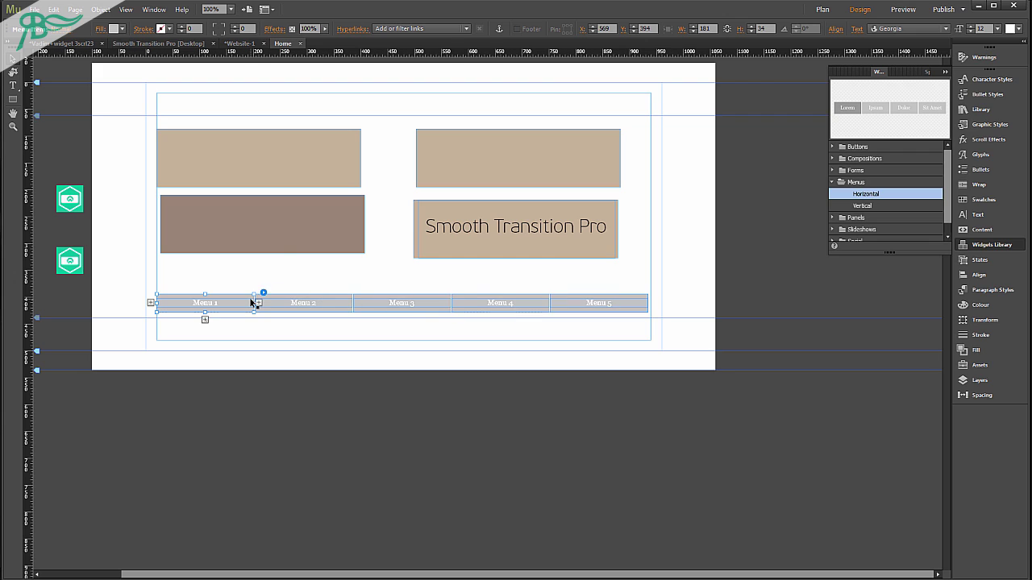
pyautogui.click(353, 29)
pyautogui.tripleClick(412, 62)
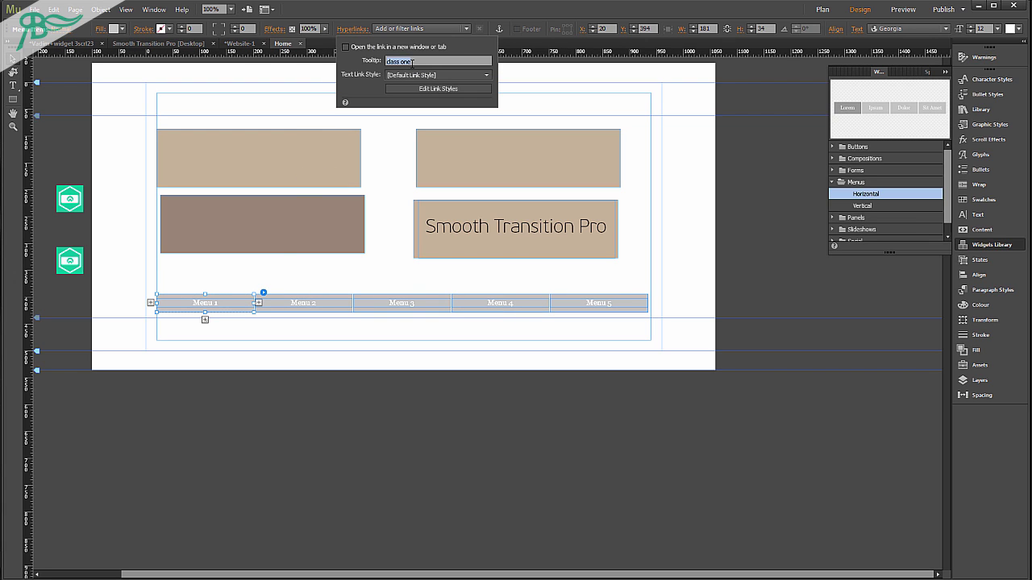
pyautogui.press('BackSpace')
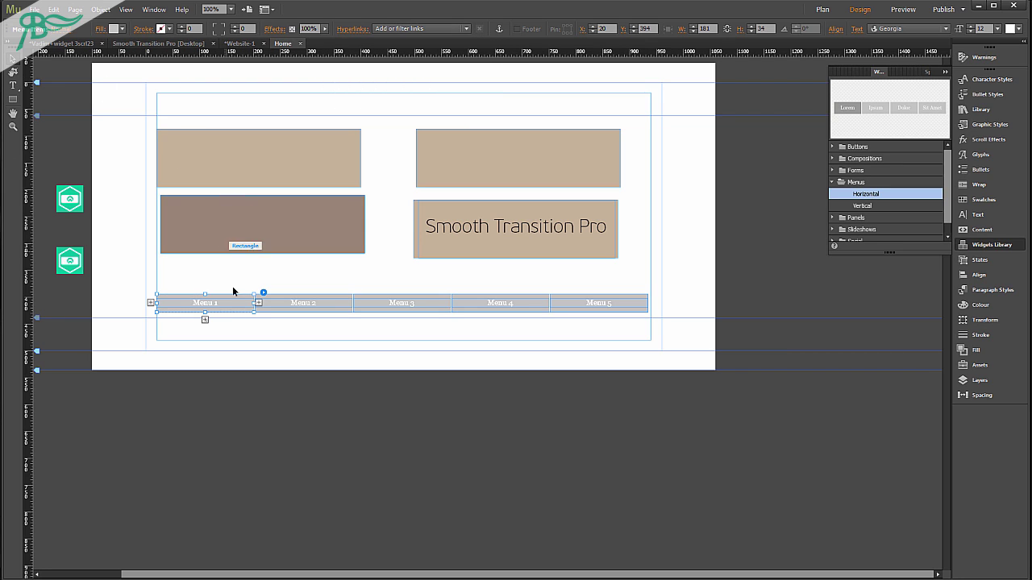
pyautogui.click(246, 342)
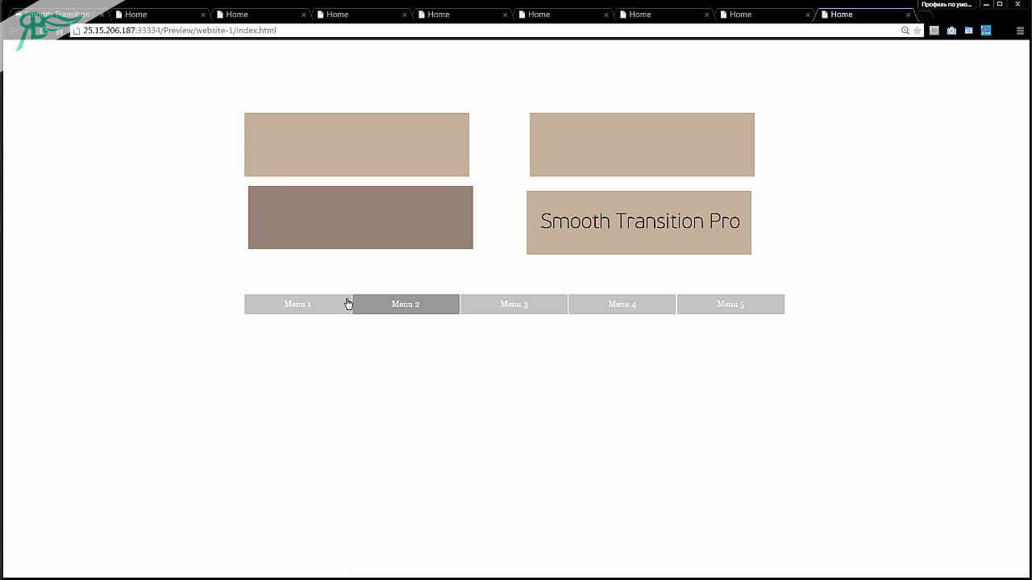
# Inspect Menu 1 in Chrome and copy the MenuItem class from its div#u103 element
pyautogui.rightClick(304, 306)
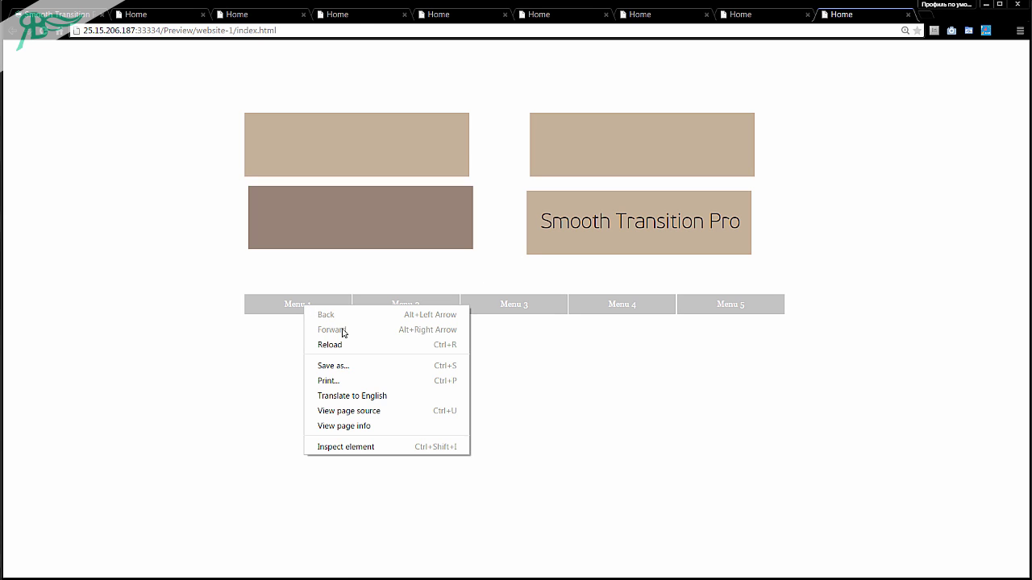
pyautogui.click(357, 448)
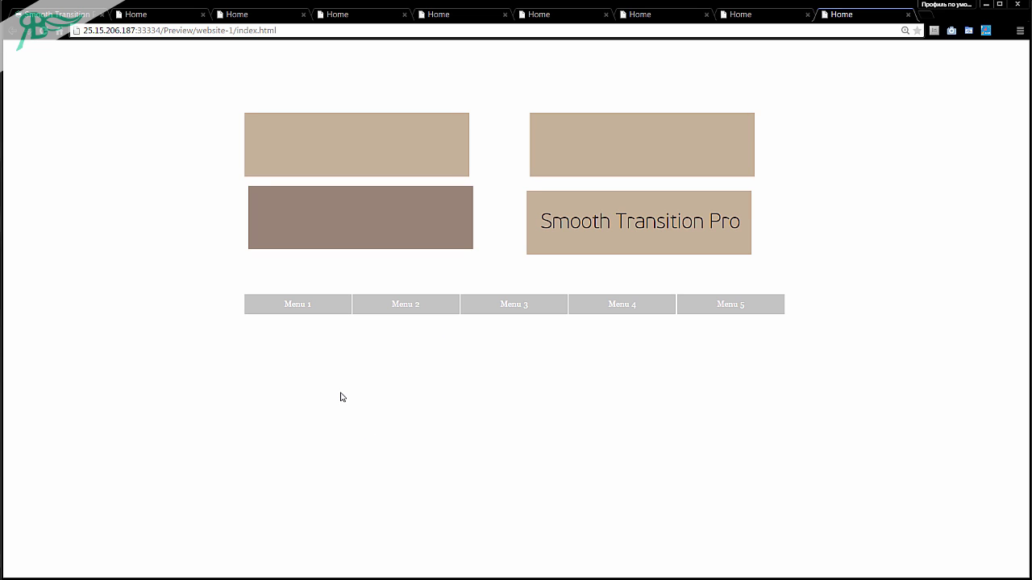
pyautogui.scroll(1, 205, 348)
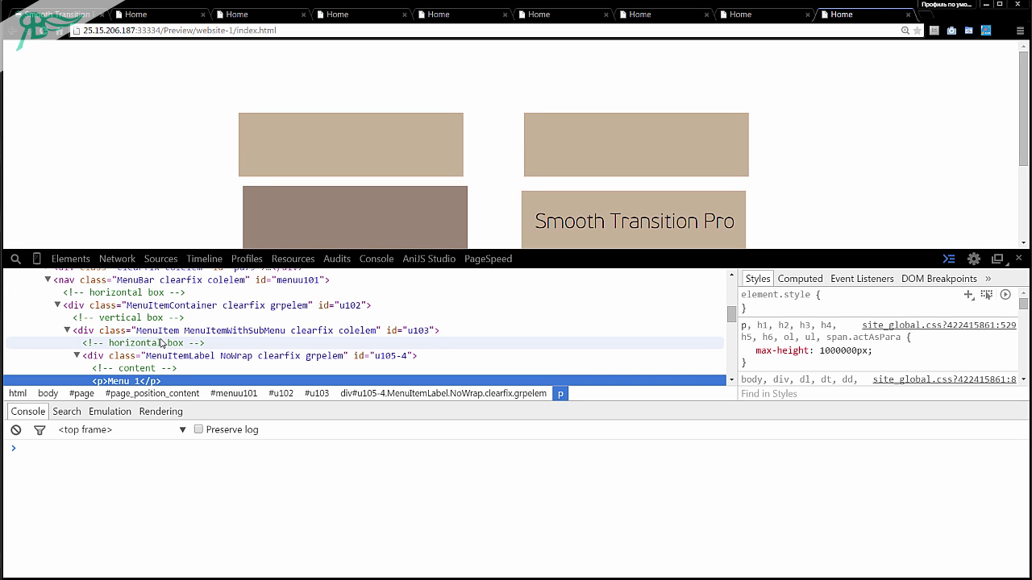
pyautogui.click(161, 335)
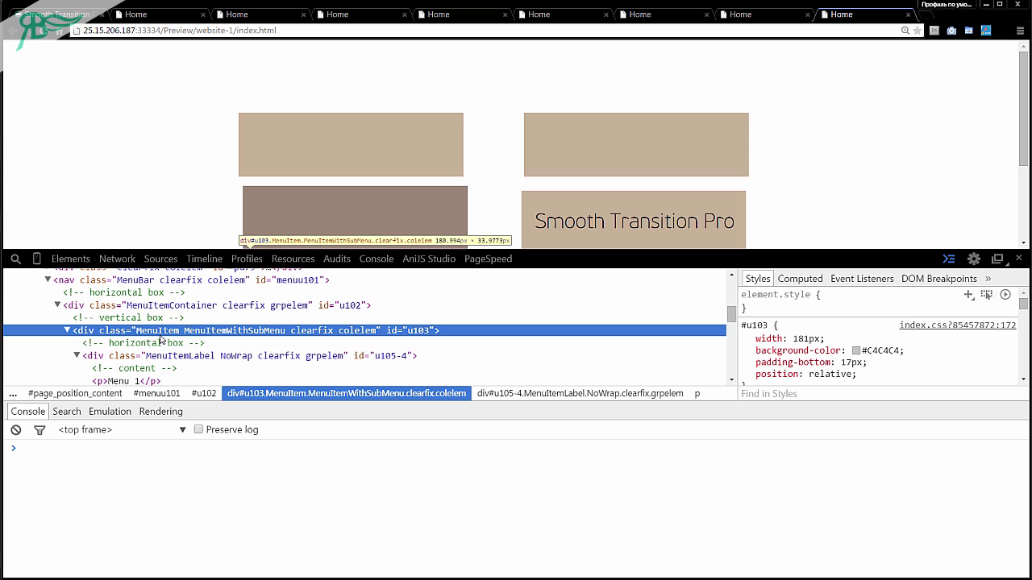
pyautogui.doubleClick(148, 336)
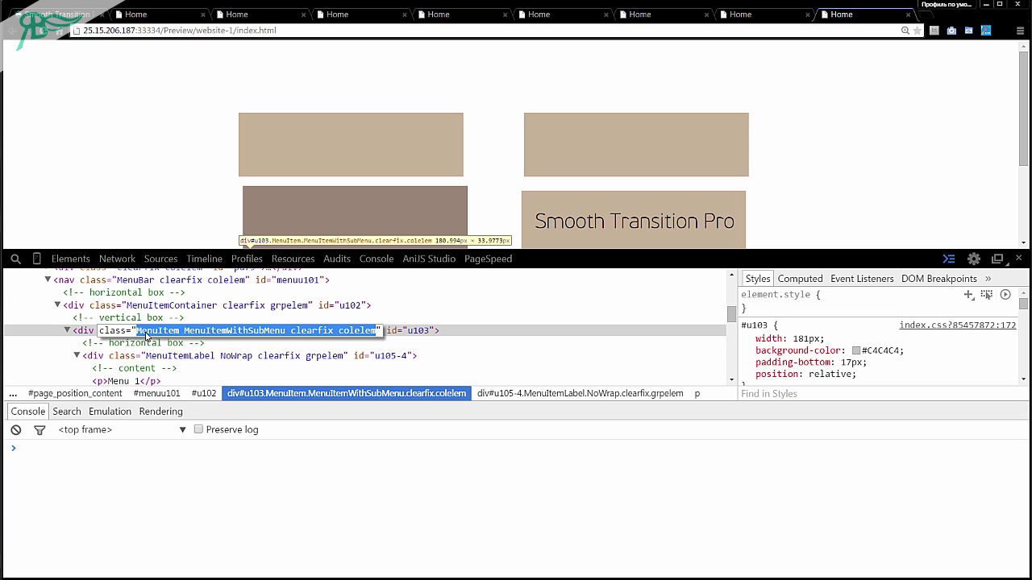
pyautogui.click(165, 336)
pyautogui.moveTo(179, 336); pyautogui.dragTo(137, 335)
pyautogui.hotkey('ctrl', 'c')
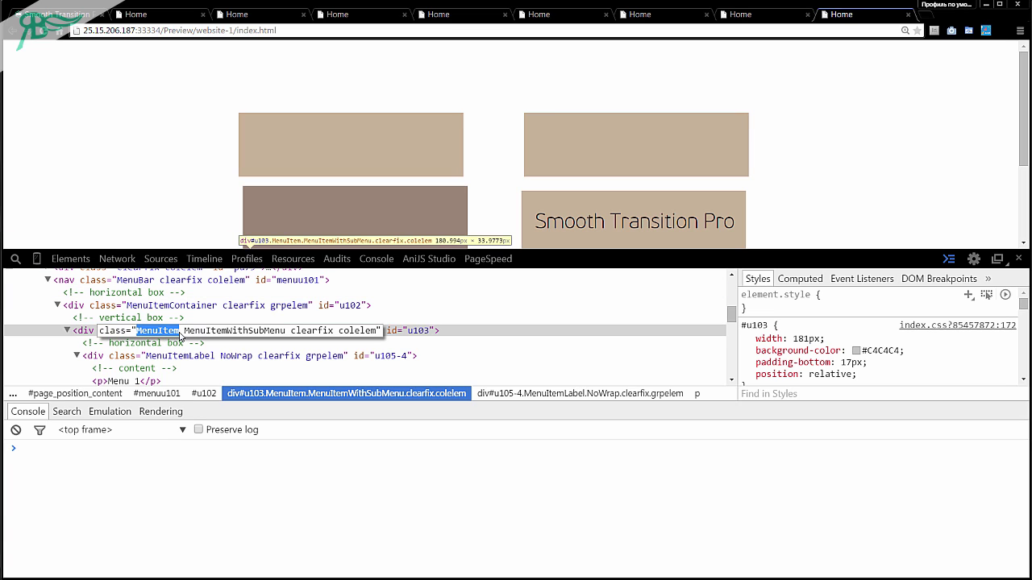
pyautogui.click(1018, 259)
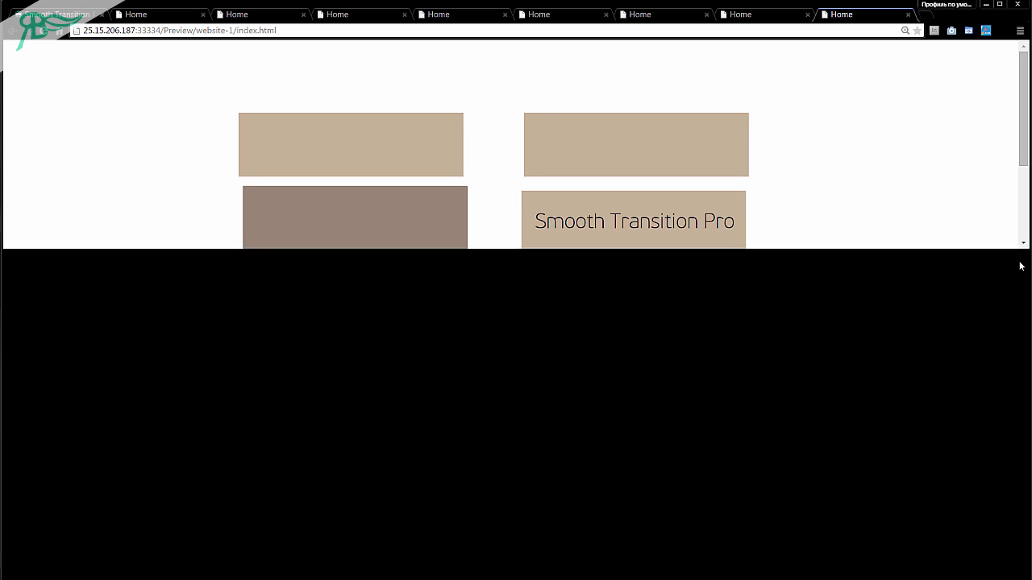
# Add MenuItem to the upper Smooth Transition Pro widget's classes and set Time Transition to 0,6
pyautogui.hotkey('alt', 'Tab')
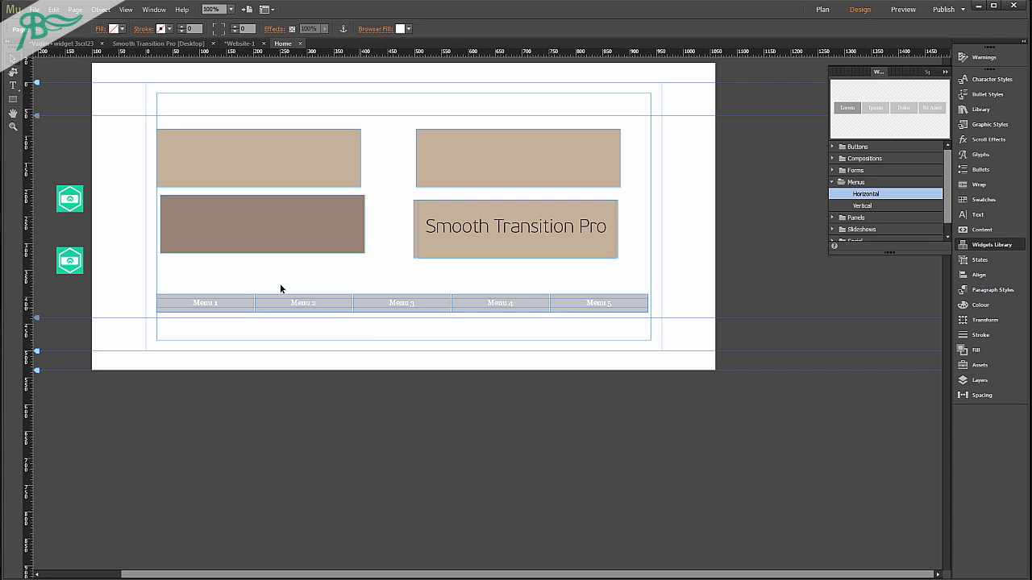
pyautogui.click(71, 260)
pyautogui.click(84, 190)
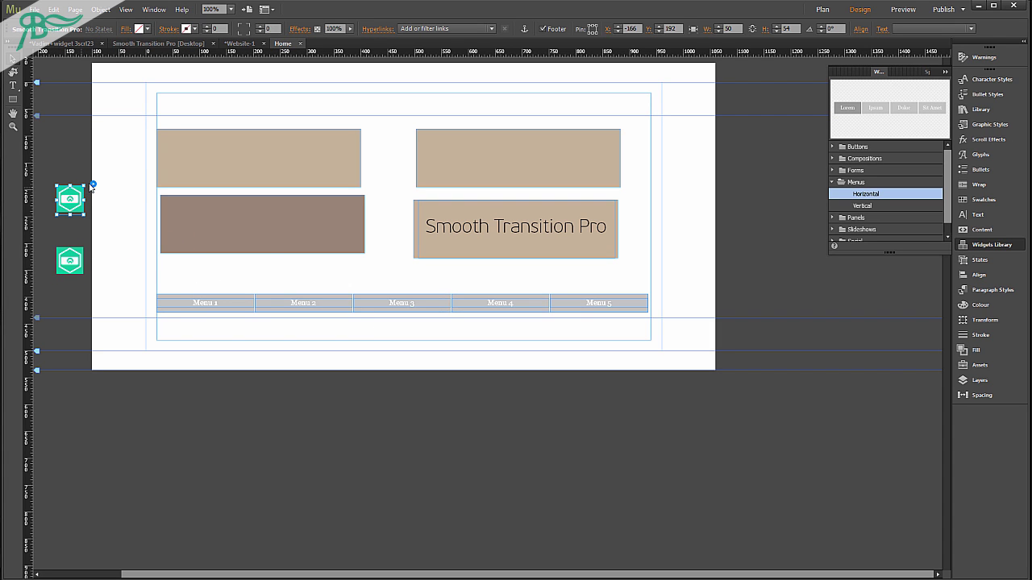
pyautogui.click(93, 185)
pyautogui.click(211, 204)
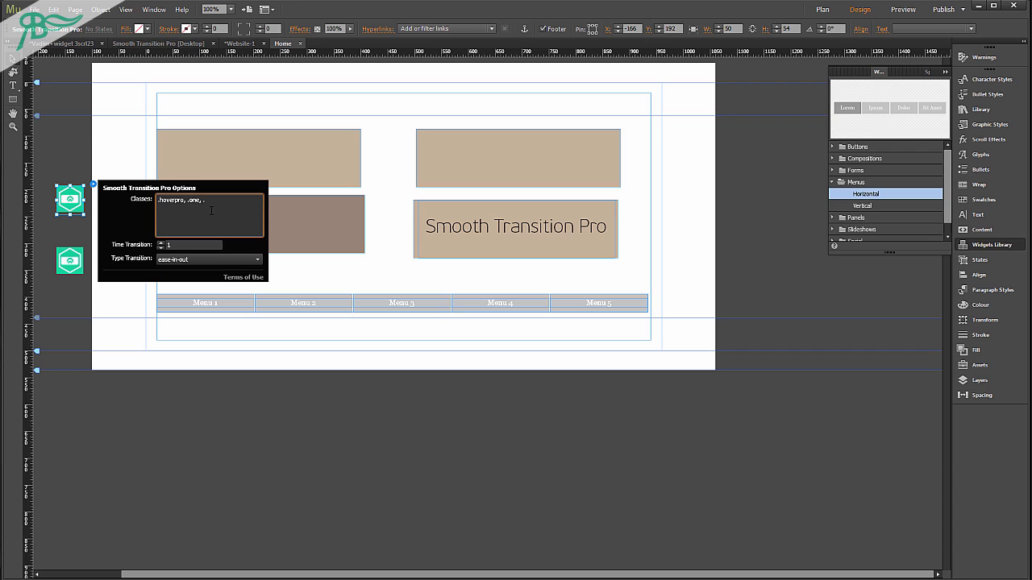
pyautogui.hotkey('ctrl', 'v')
pyautogui.press('Return')
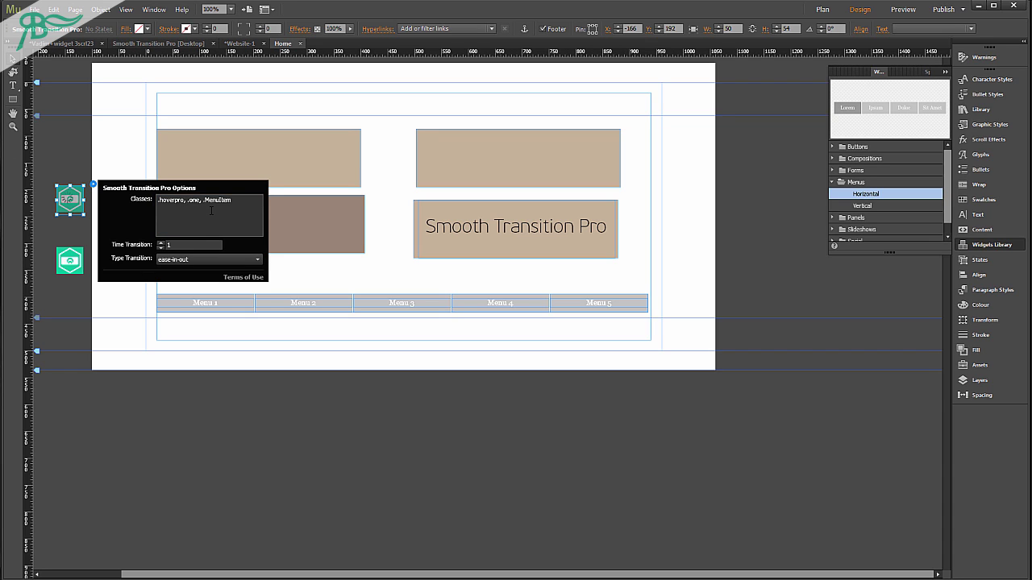
pyautogui.click(159, 247)
pyautogui.click(160, 247)
pyautogui.click(333, 274)
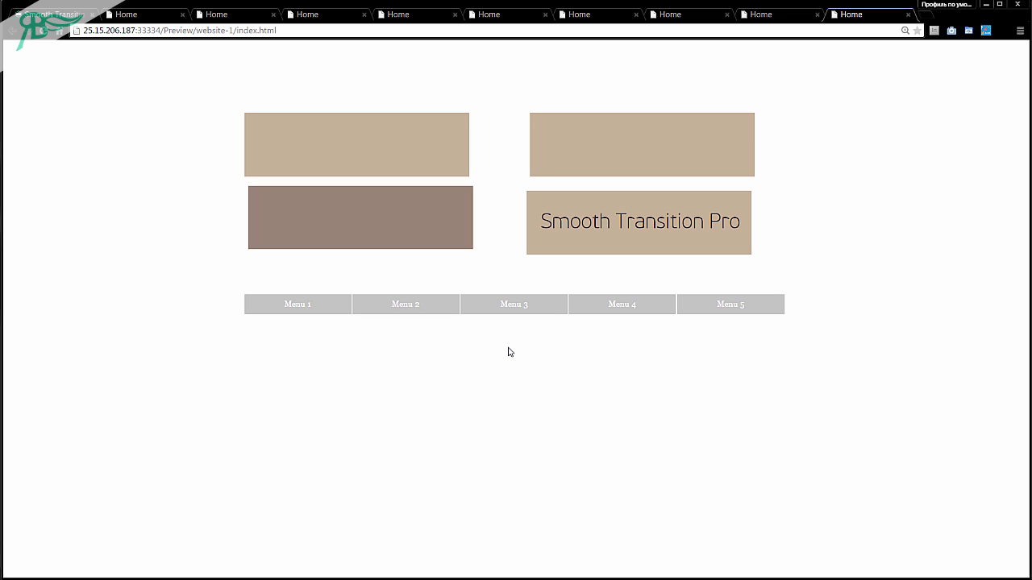
# Switch Chrome to the lpkurs.ru tab showing the Smooth Transition Pro widget download page
pyautogui.click(75, 15)
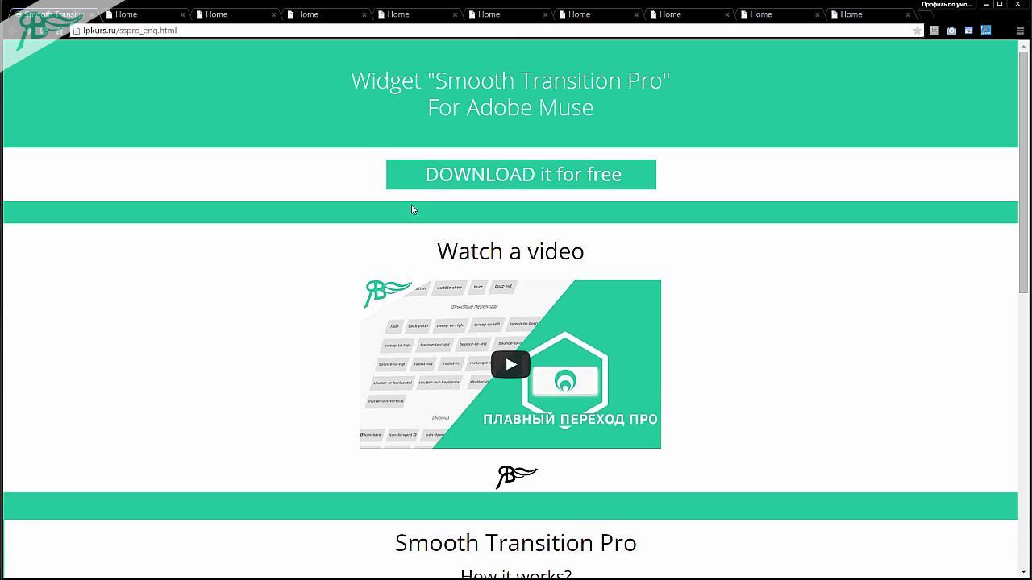